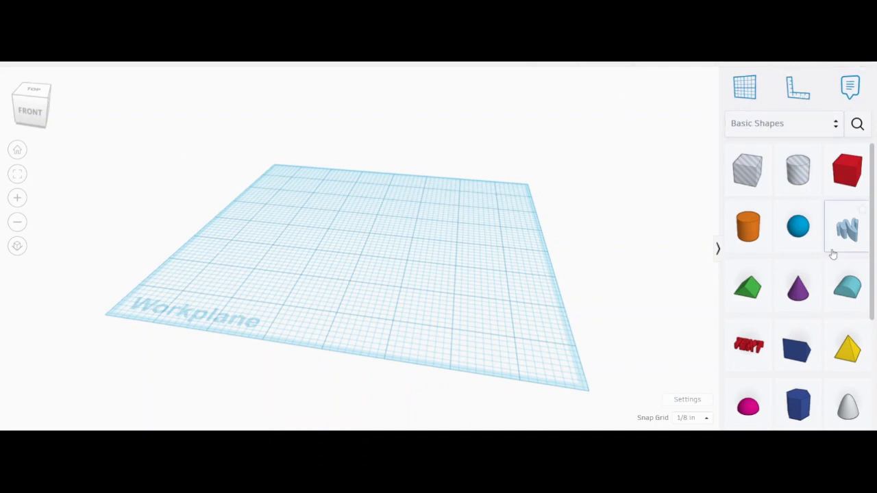
- Browse the Basic Shapes, Design Starters and Creatures & Characters collections to examine which ready-made shapes they offer
scroll(830, 251, "down", 3)
scroll(826, 254, "up", 4)
scroll(825, 256, "down", 3)
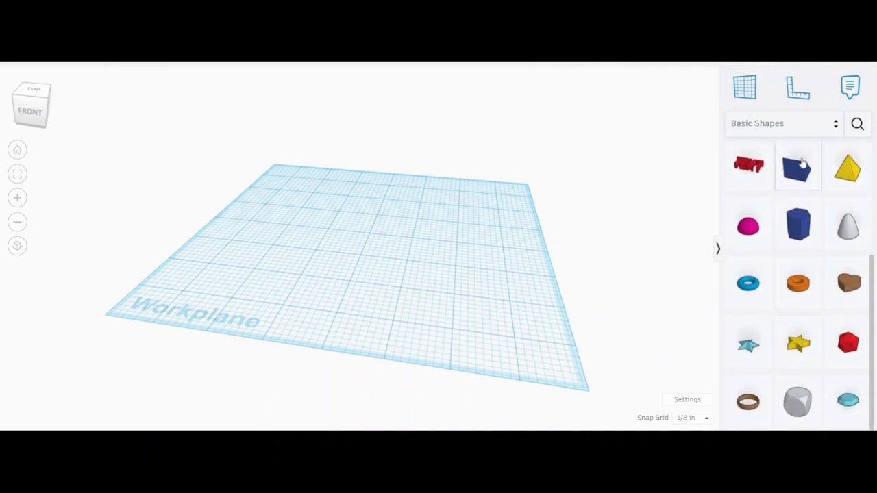
left_click(810, 127)
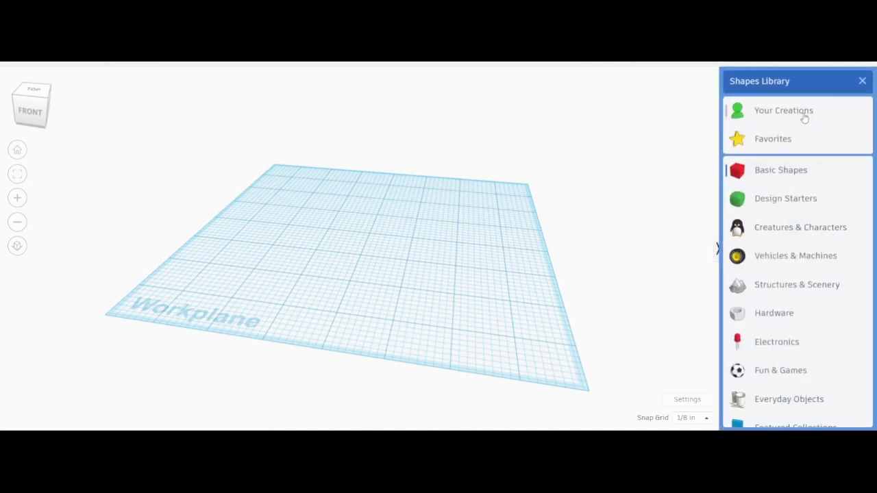
left_click(806, 198)
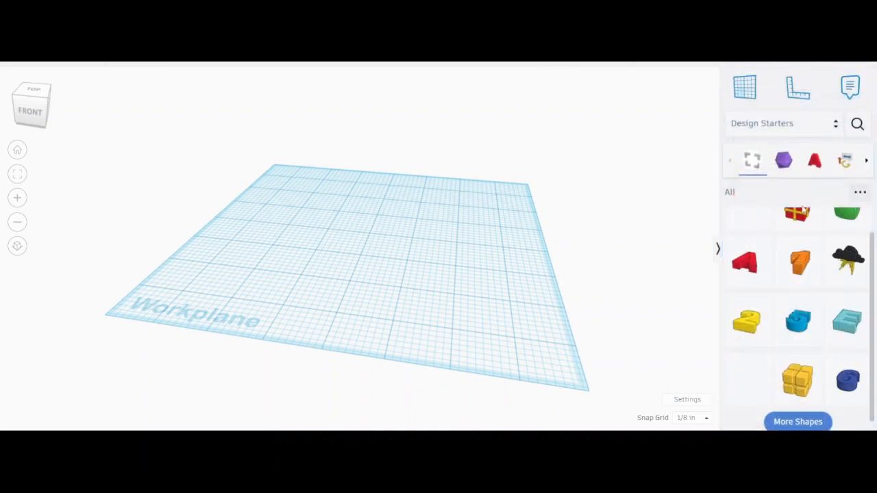
scroll(811, 307, "down", 1)
scroll(811, 309, "up", 2)
scroll(806, 309, "down", 1)
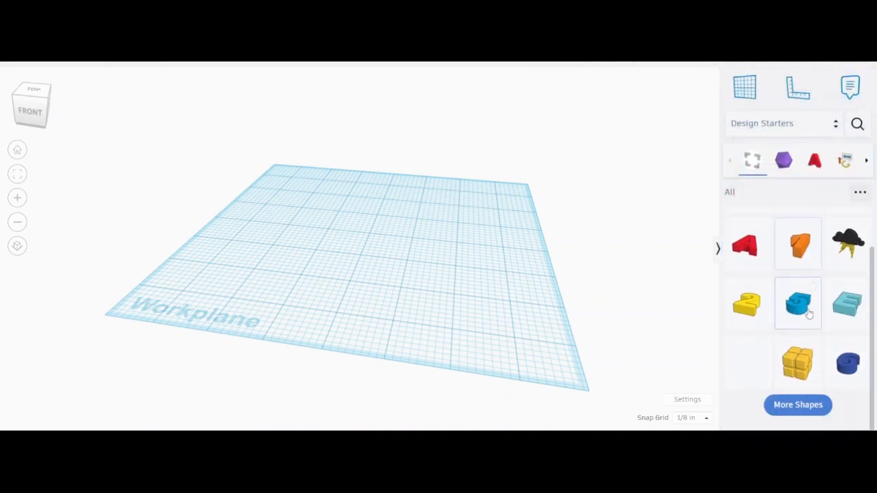
scroll(807, 371, "up", 1)
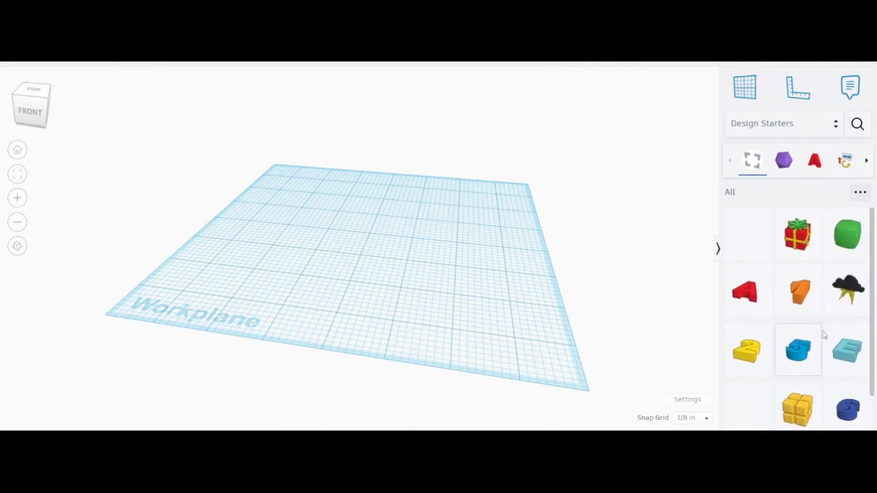
left_click(784, 132)
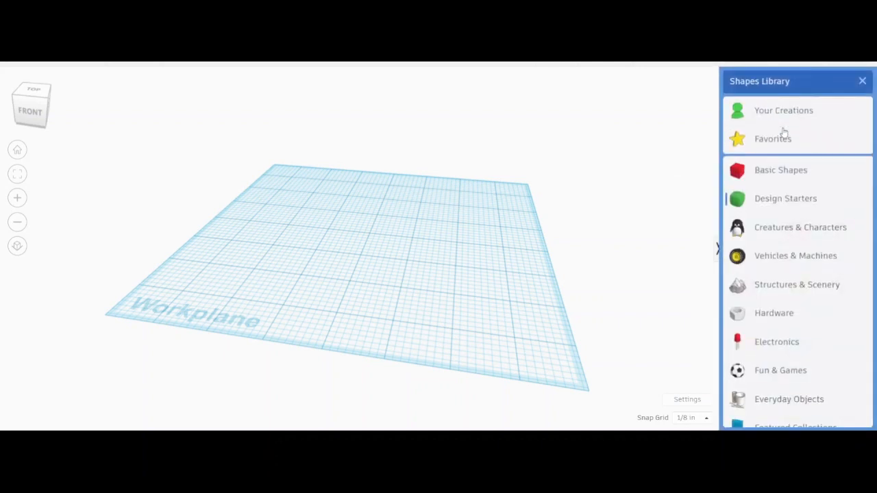
left_click(780, 236)
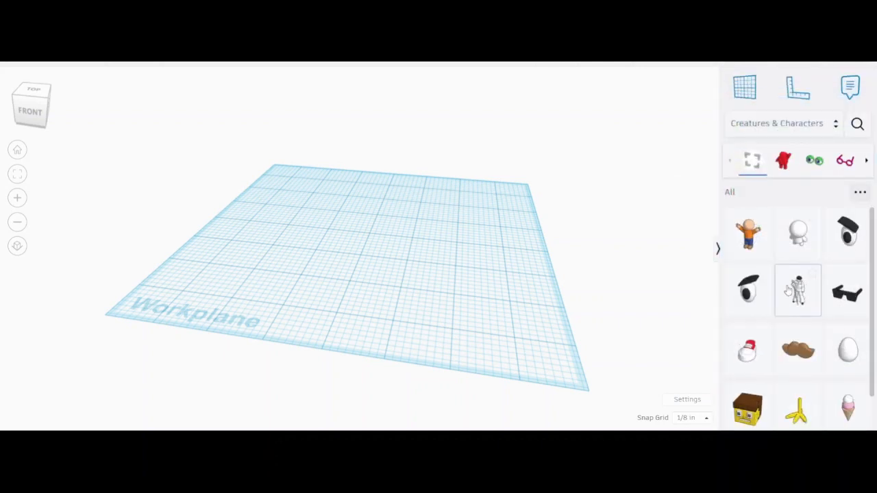
scroll(797, 353, "down", 1)
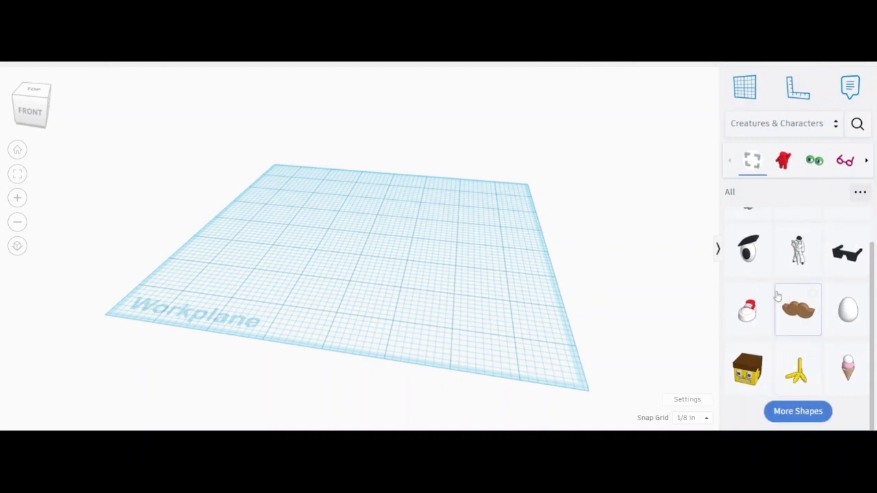
scroll(778, 274, "up", 1)
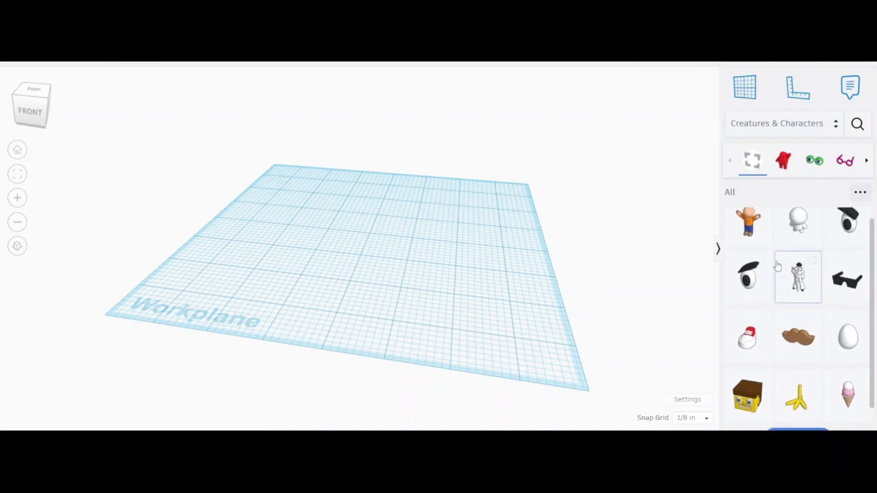
- Place a Tube from the Basic Shapes collection near the centre of the workplane
left_click(816, 126)
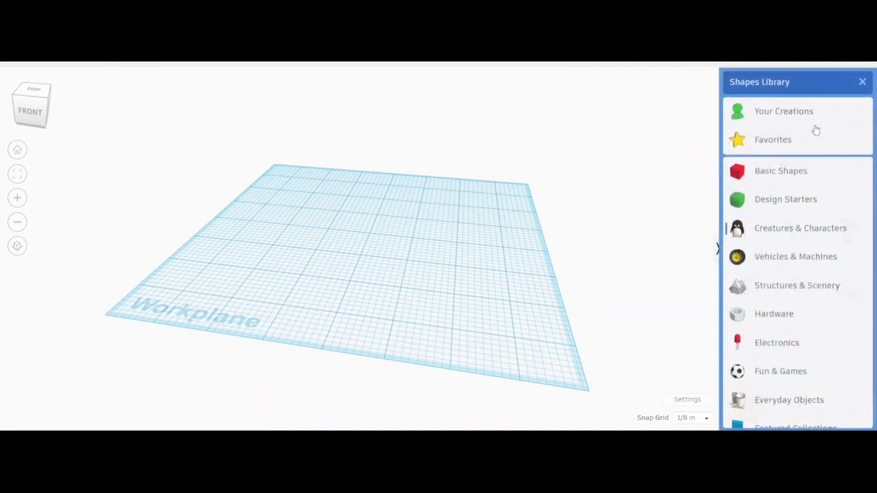
left_click(811, 172)
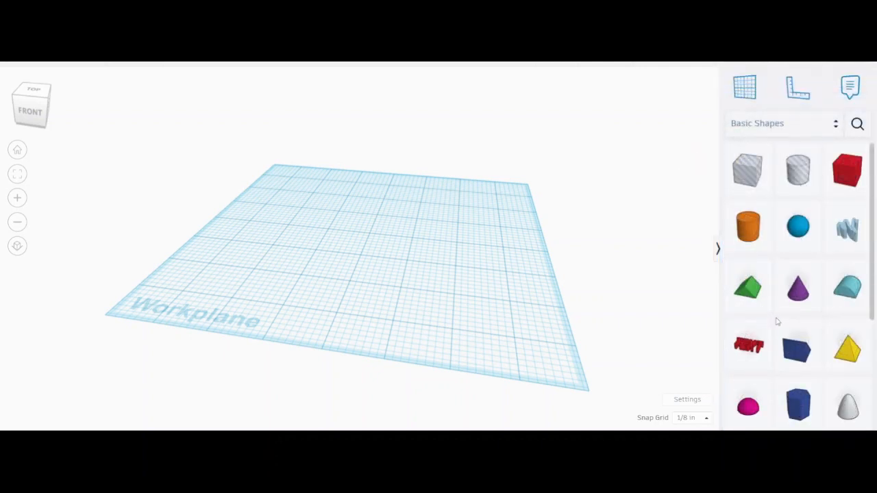
scroll(783, 289, "down", 3)
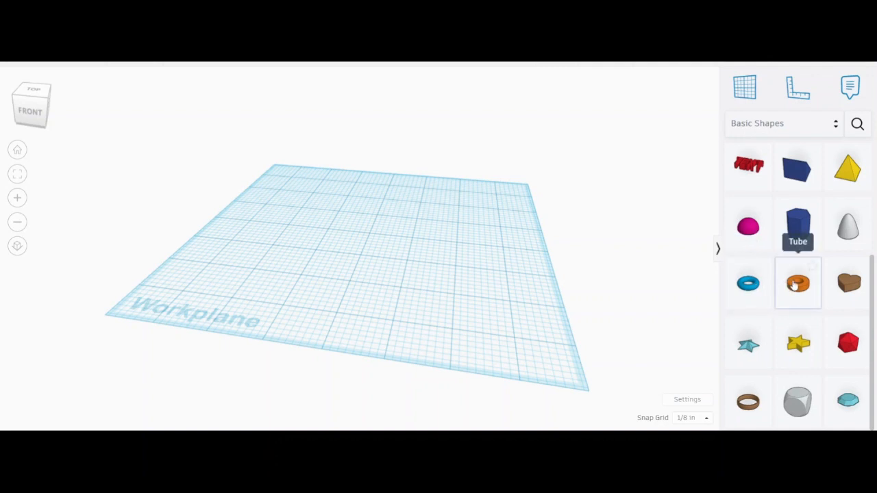
left_click_drag(795, 287, 395, 238)
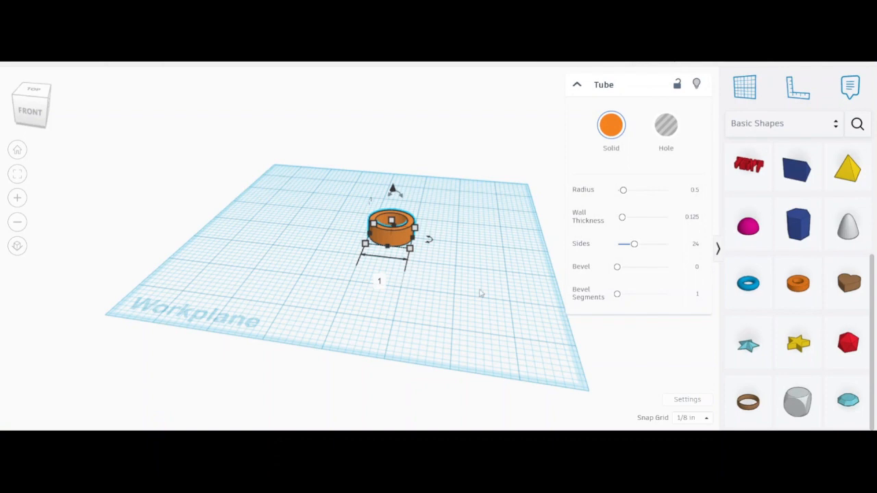
- Try Millimeters as the workspace units, return them to Inches and close the workspace settings
left_click(693, 402)
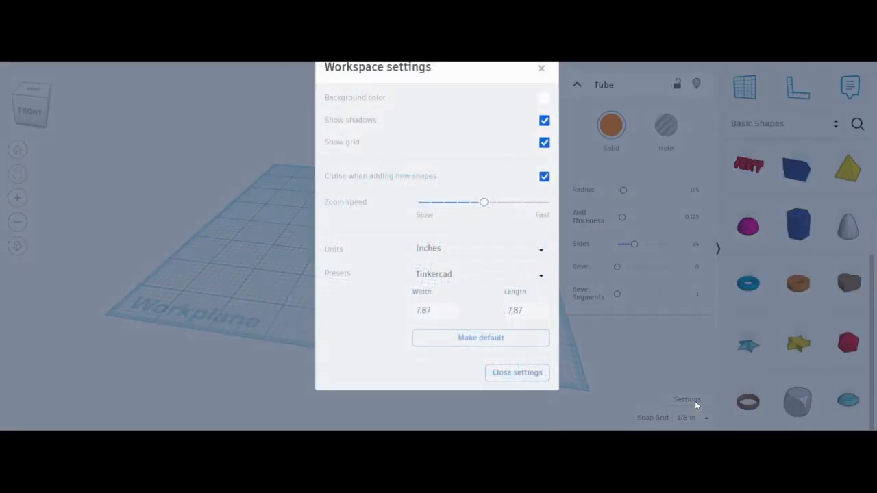
left_click(540, 254)
left_click(482, 271)
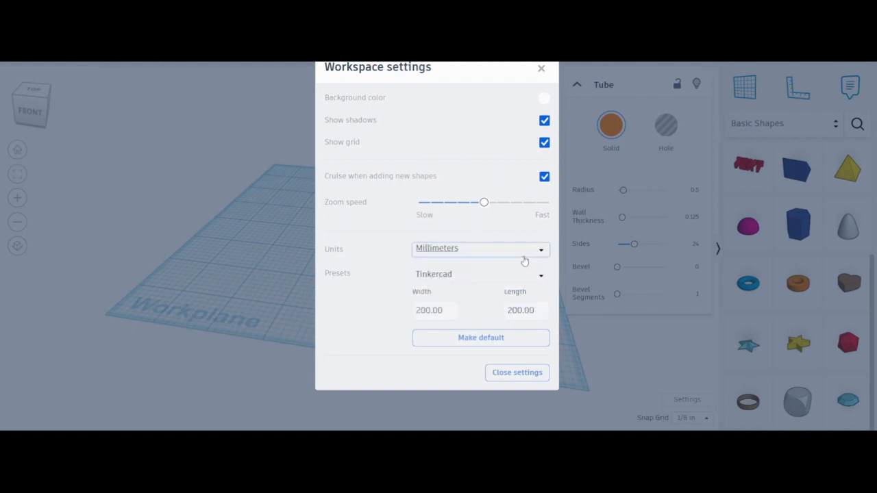
left_click(529, 255)
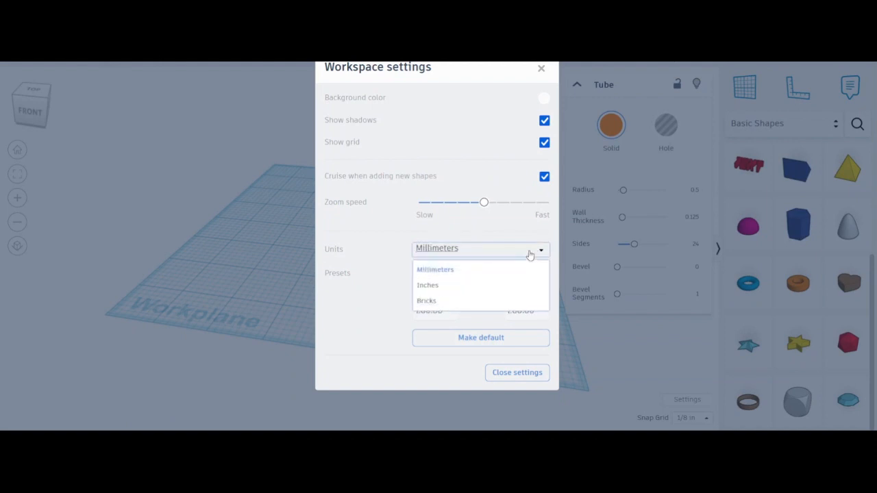
left_click(511, 286)
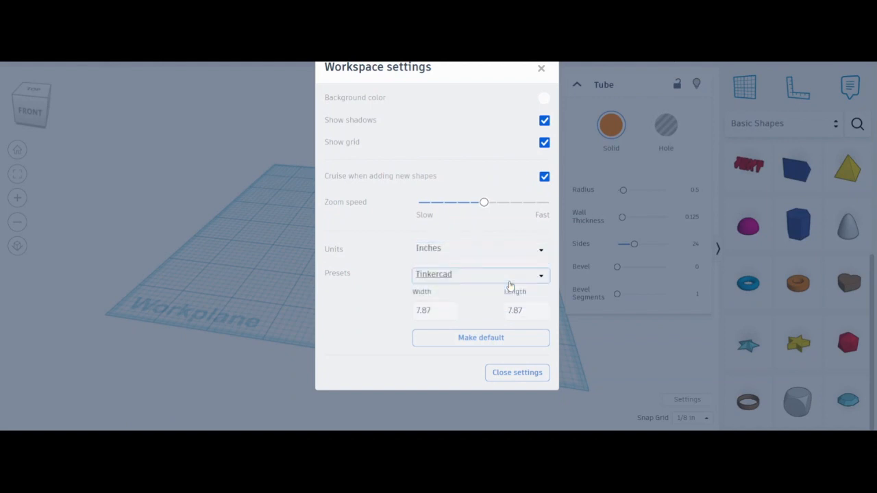
left_click(541, 68)
- Examine the tube on the workplane from an angle, from directly above and from the side
scroll(438, 309, "up", 3)
right_click_drag(438, 309, 394, 236)
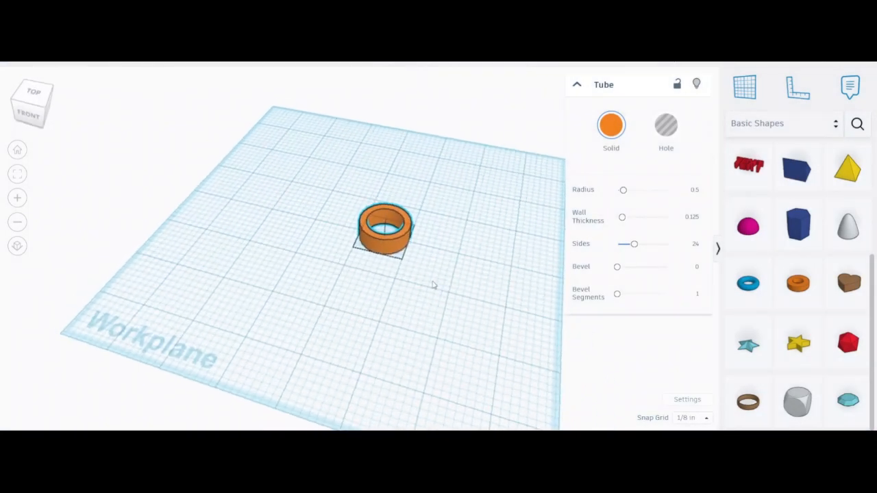
left_click(394, 236)
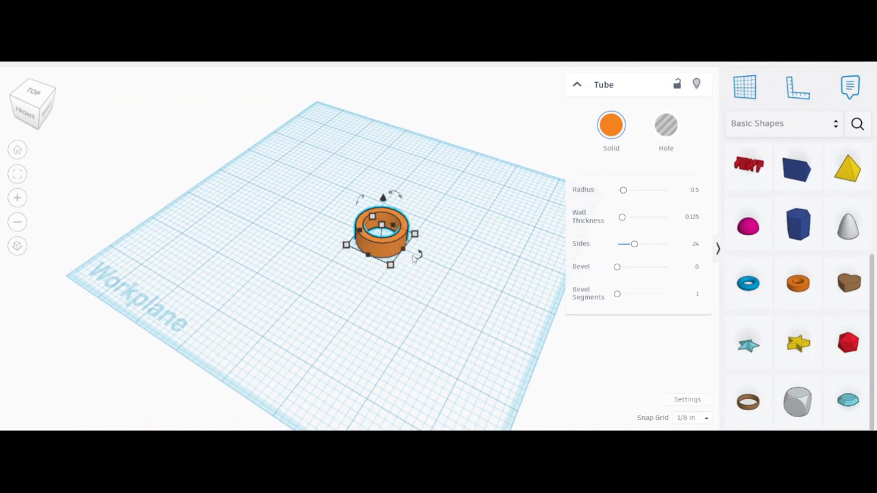
left_click(436, 298)
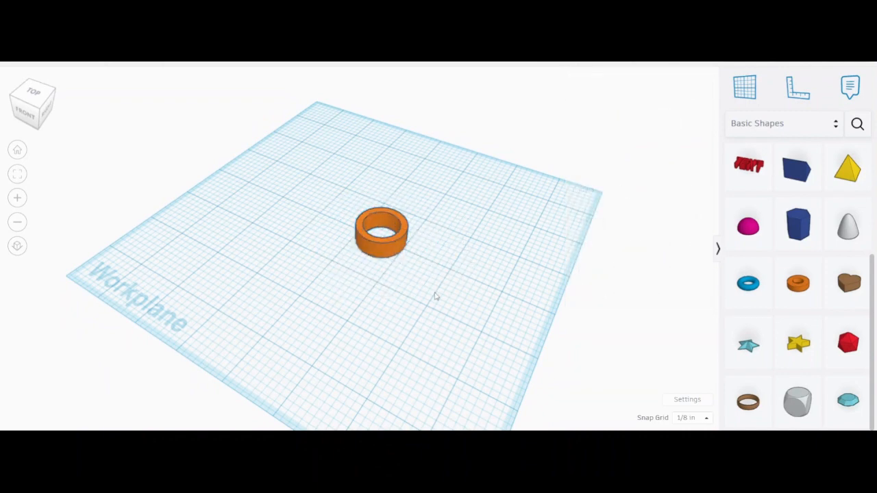
right_click_drag(437, 298, 422, 324)
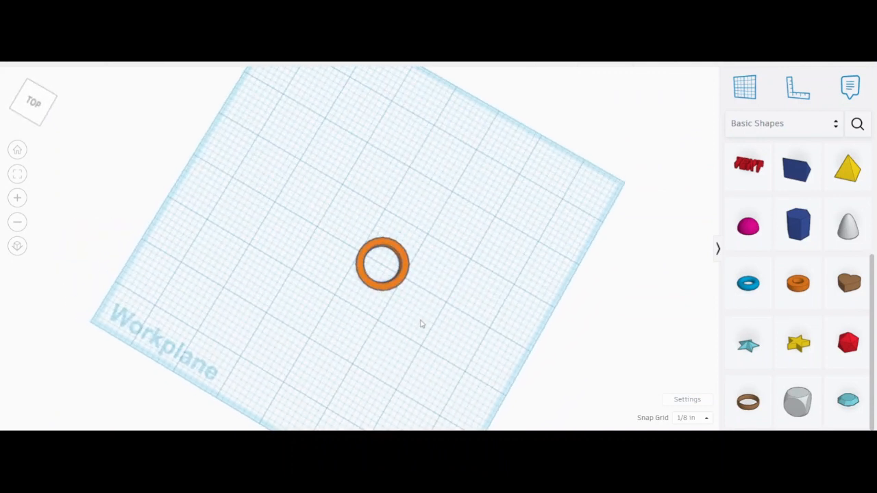
right_click_drag(405, 304, 384, 202)
left_click(393, 223)
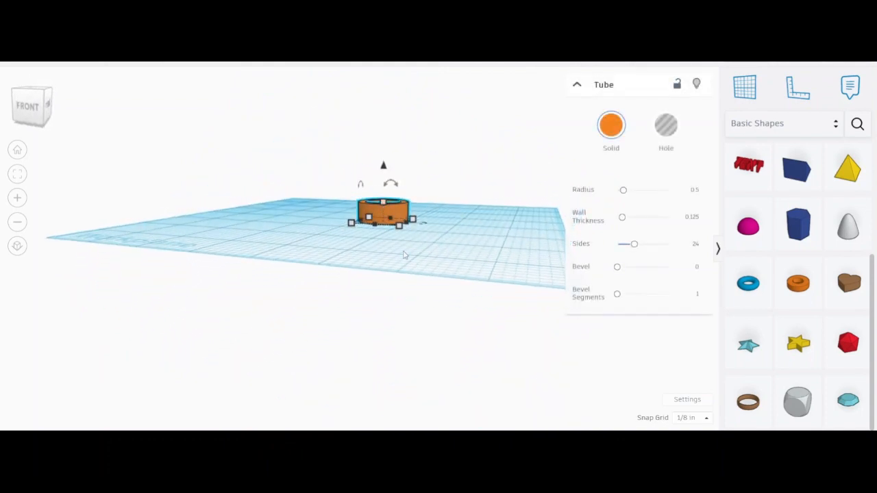
- Set the tube's height to 0.2 in
scroll(401, 235, "up", 5)
right_click_drag(397, 255, 442, 294)
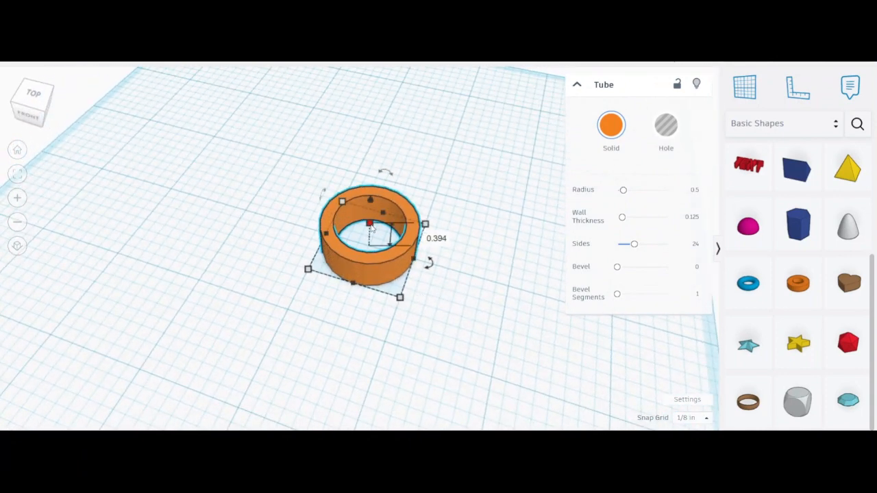
left_click(435, 237)
type("0.2")
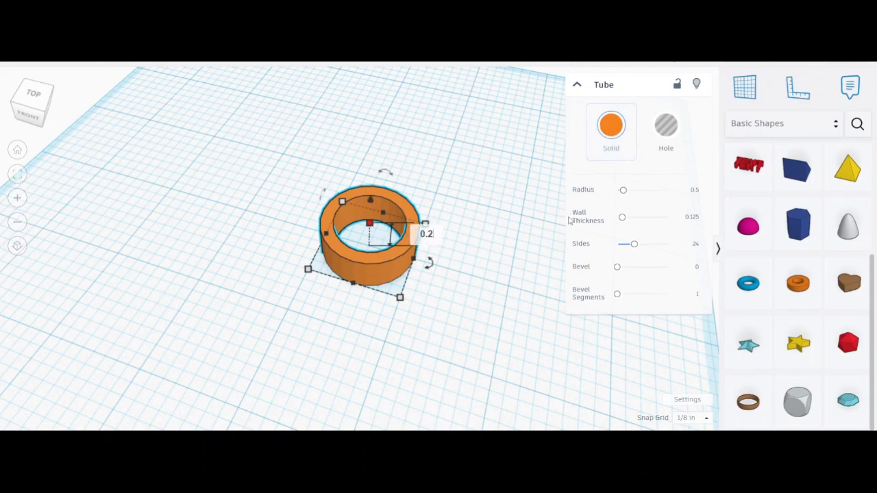
key("Return")
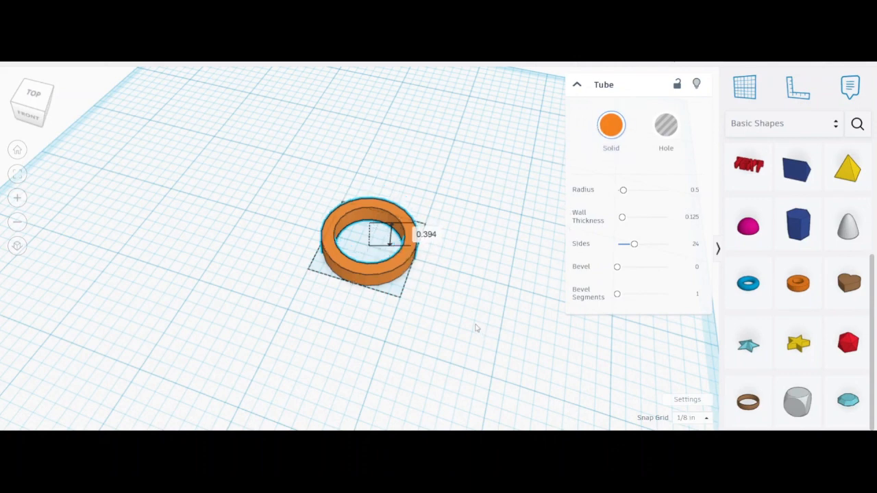
- Set both the width and the length of the tube to 0.7 in
right_click_drag(476, 327, 424, 222)
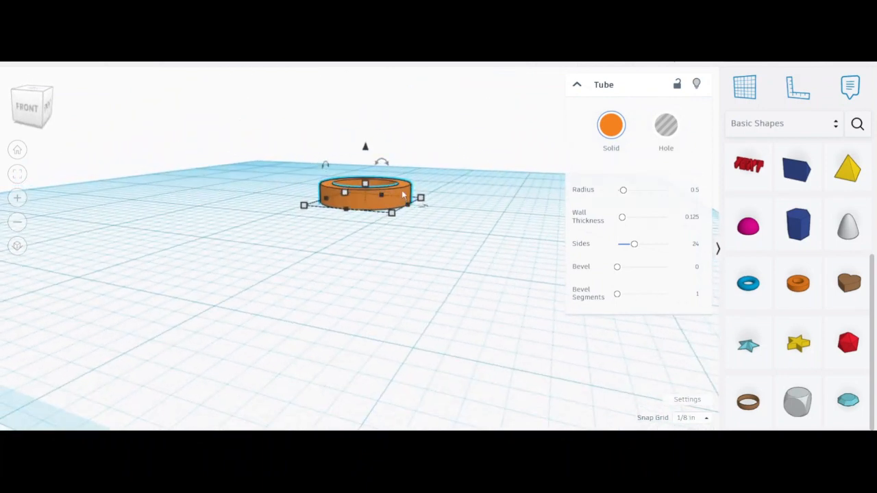
right_click_drag(412, 256, 309, 240)
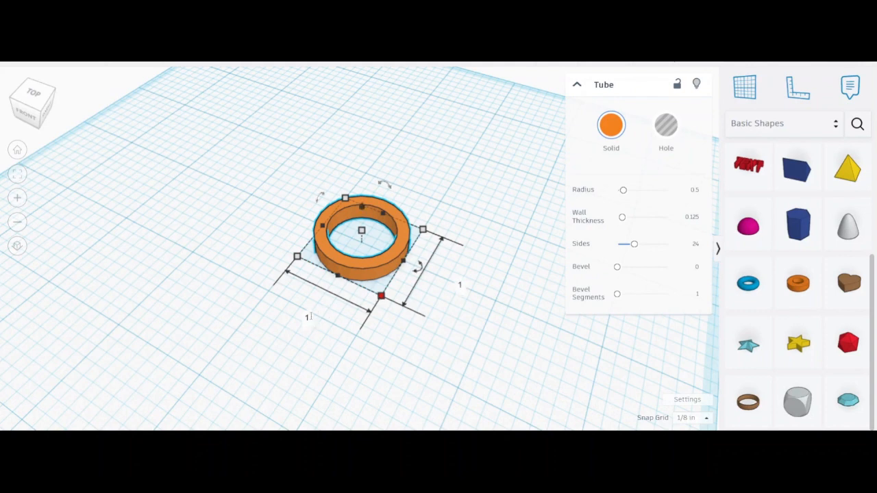
left_click(310, 318)
type("0.7")
key("Return")
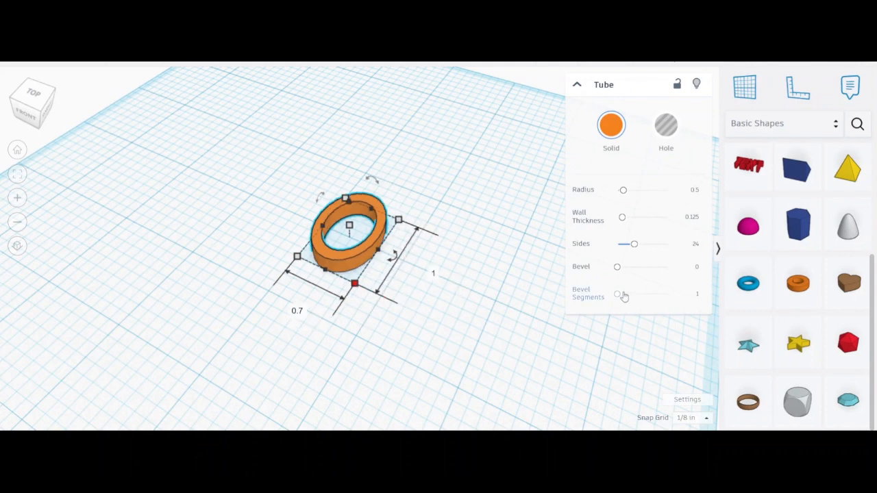
left_click(433, 274)
type("0.7")
key("Return")
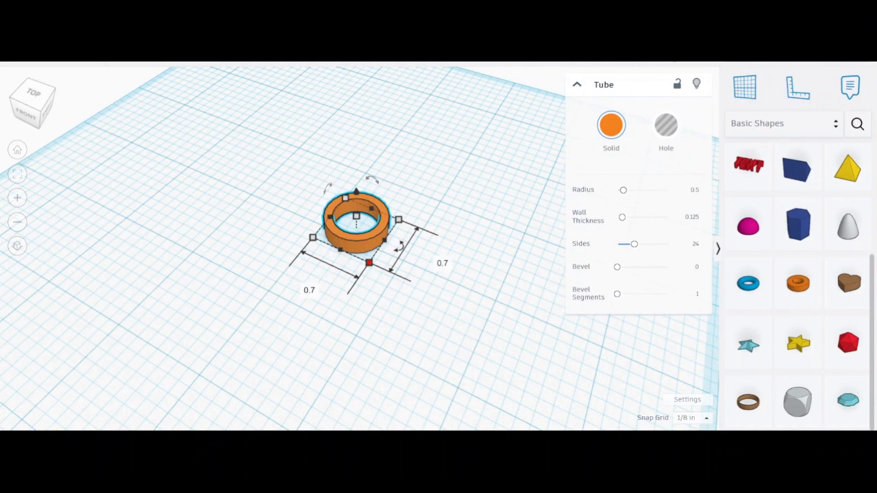
- Place a Roof shape from Basic Shapes on the workplane beside the tube, on its right side
right_click_drag(442, 329, 446, 301)
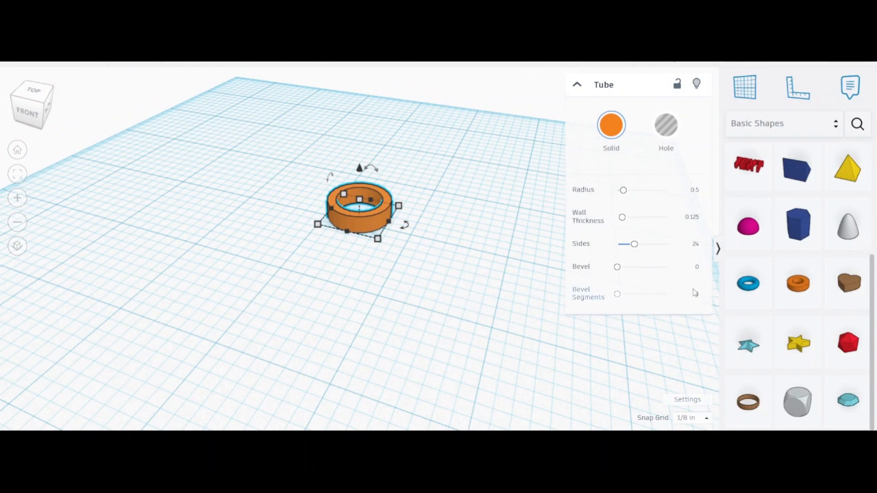
scroll(798, 222, "down", 1)
scroll(803, 224, "up", 1)
scroll(803, 226, "up", 5)
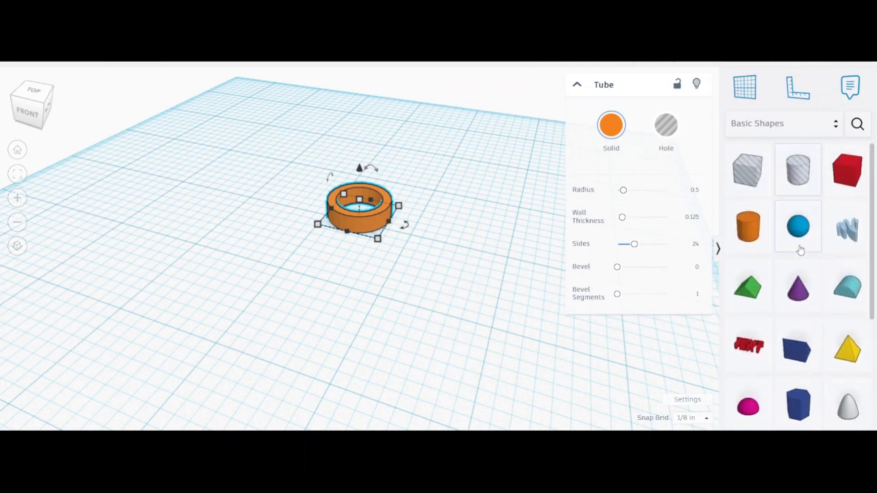
left_click(652, 344)
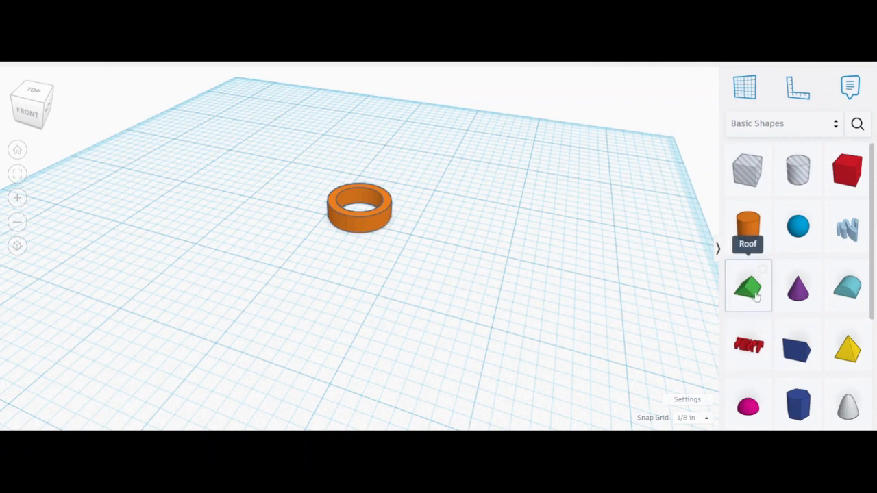
left_click_drag(754, 293, 488, 220)
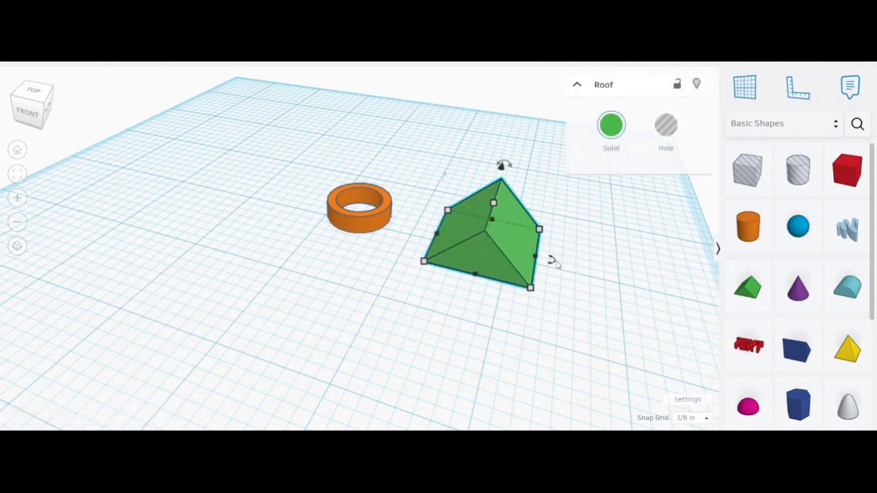
mouse_move(587, 294)
right_mouse_down()
mouse_move(563, 321)
mouse_move(584, 308)
mouse_move(577, 305)
right_mouse_up()
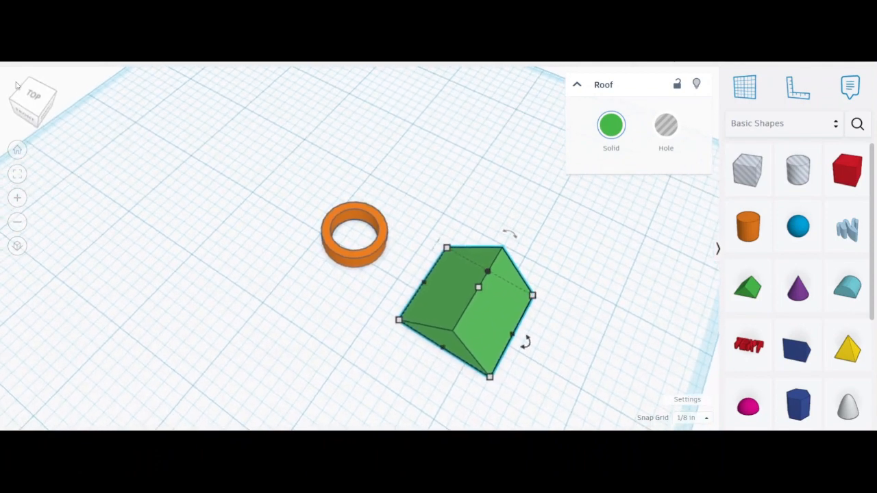
left_click(39, 95)
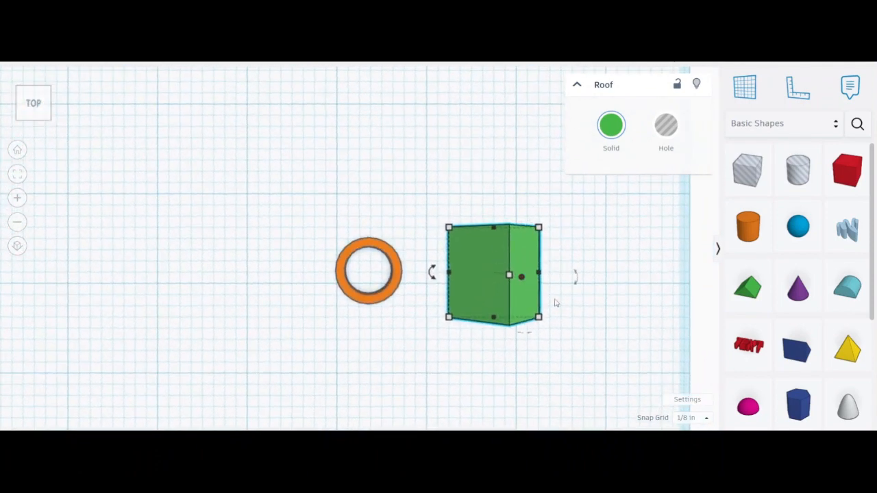
- Rotate the roof shape by -90° flat on the workplane so its ridge runs toward the tube
left_click_drag(574, 283, 576, 285)
mouse_move(431, 275)
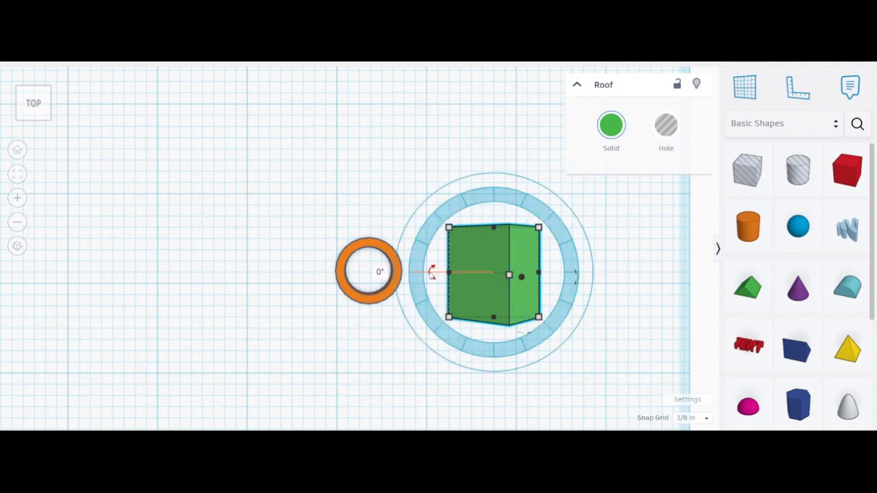
left_click_drag(431, 275, 488, 221)
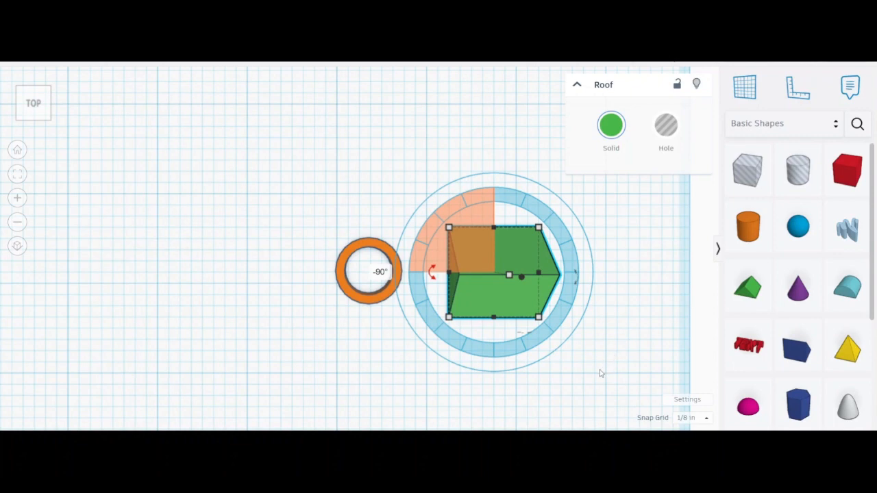
- Tip the roof shape a quarter turn in the front view so it stands upright on its triangular end
left_click(35, 127)
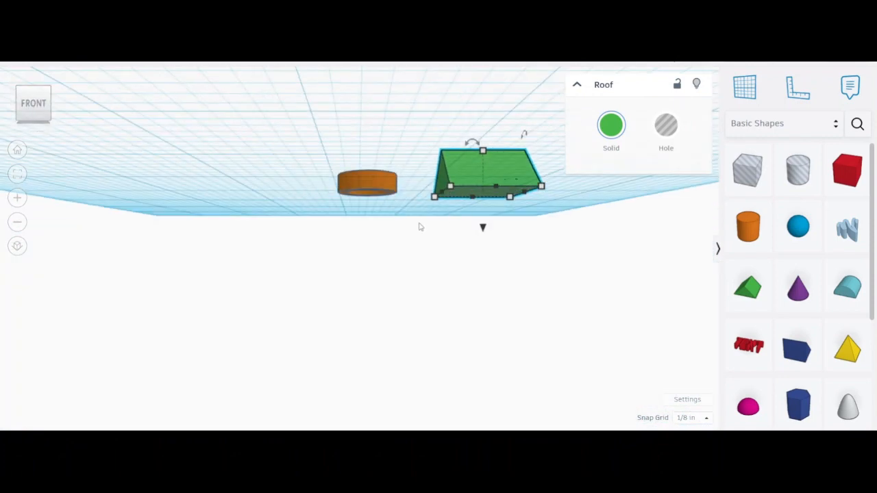
scroll(423, 221, "down", 2)
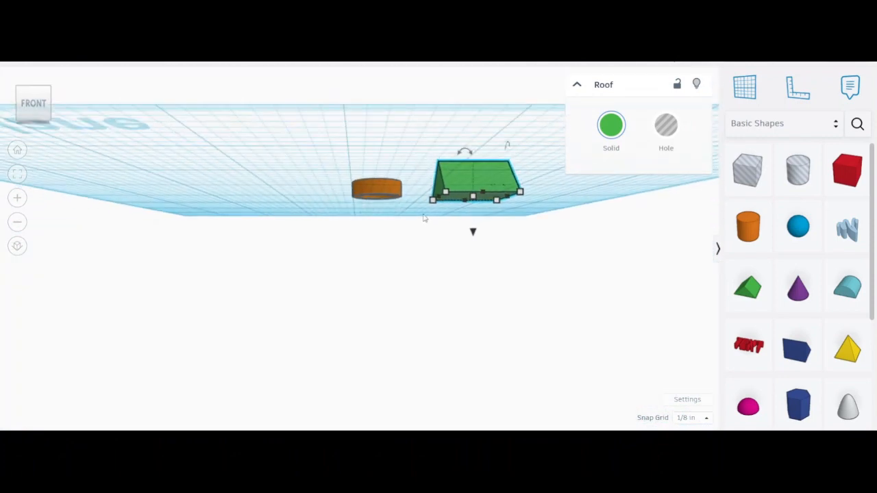
scroll(423, 218, "up", 1)
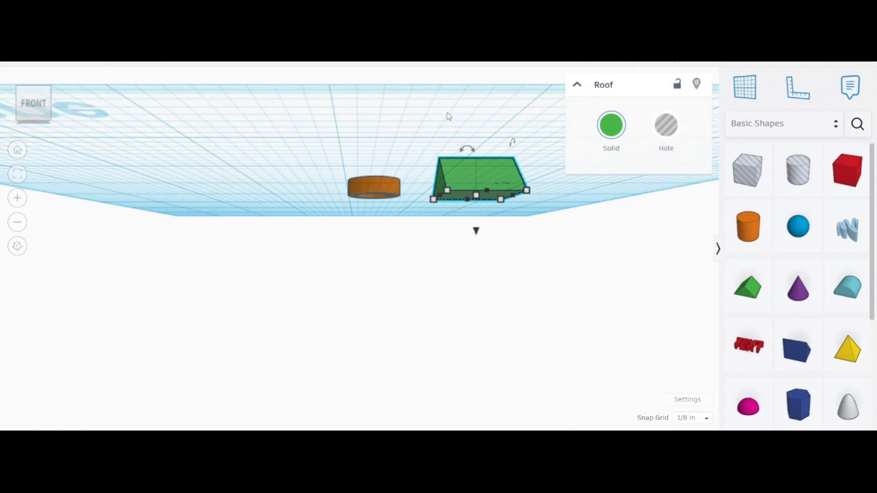
right_click_drag(462, 106, 413, 206)
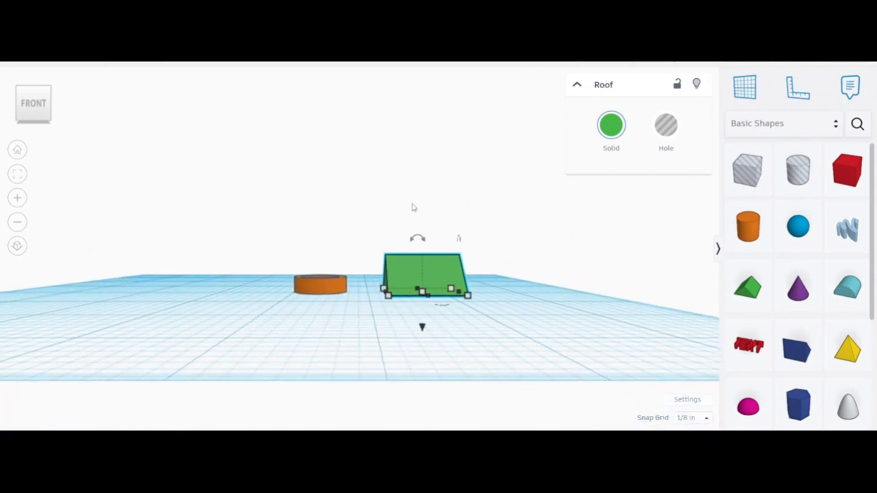
left_click(381, 342)
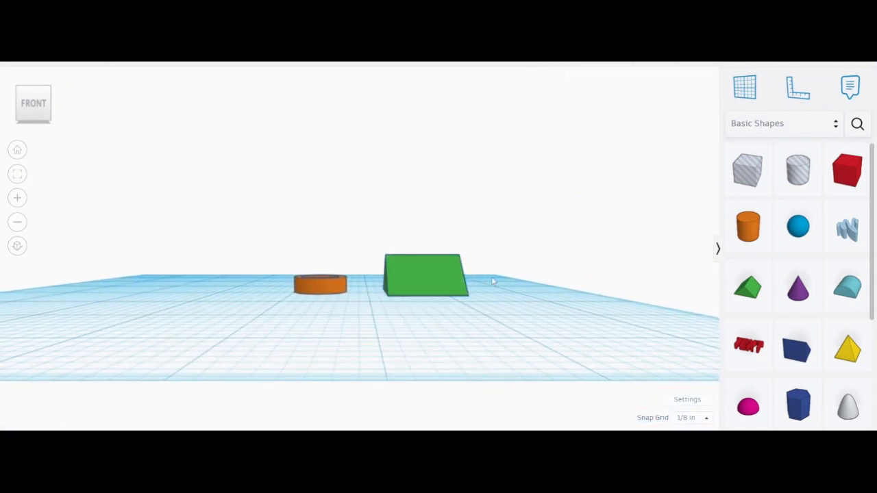
left_click(421, 275)
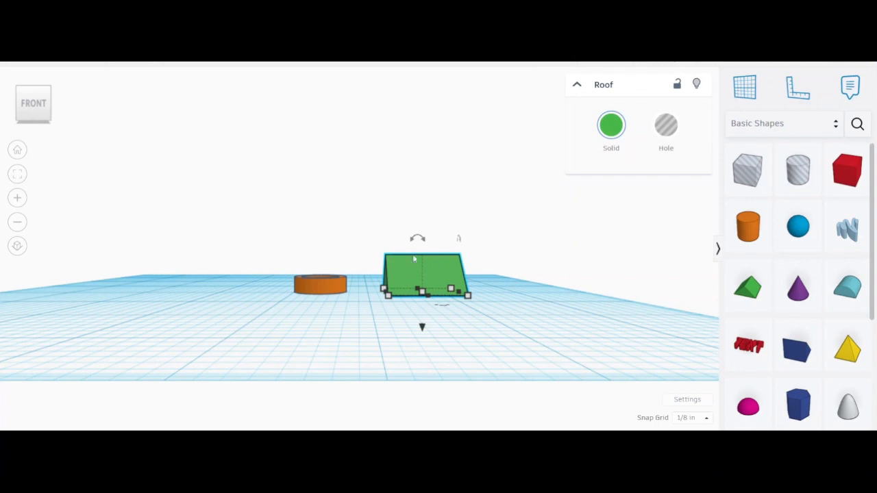
mouse_move(417, 239)
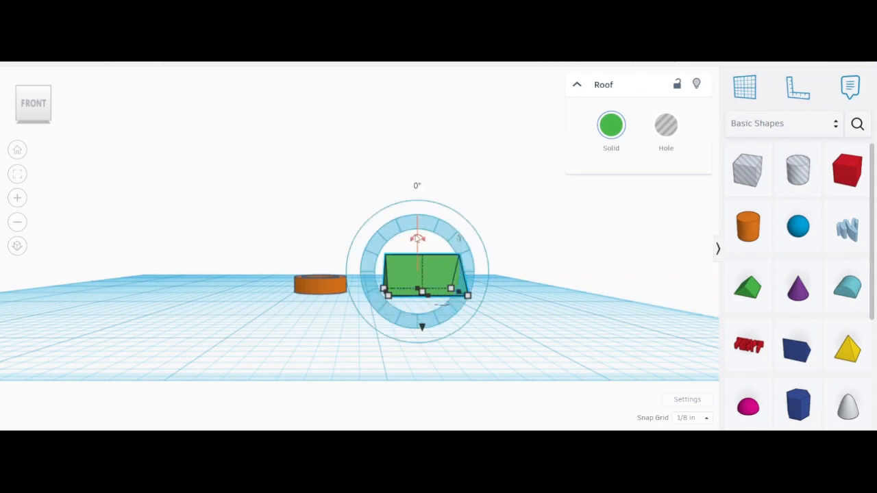
left_click_drag(416, 239, 460, 268)
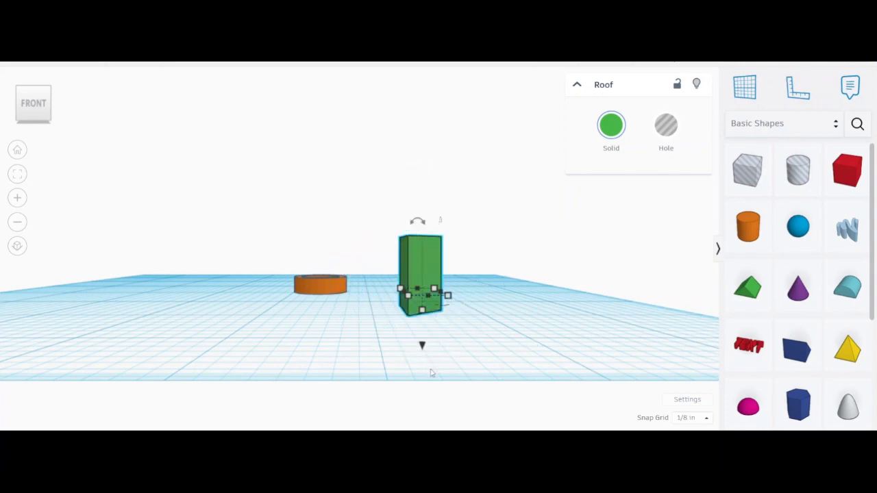
- Raise the upright roof so its triangular base rests on the workplane instead of sinking below it
mouse_move(431, 373)
right_mouse_down()
mouse_move(425, 347)
mouse_move(428, 361)
right_mouse_up()
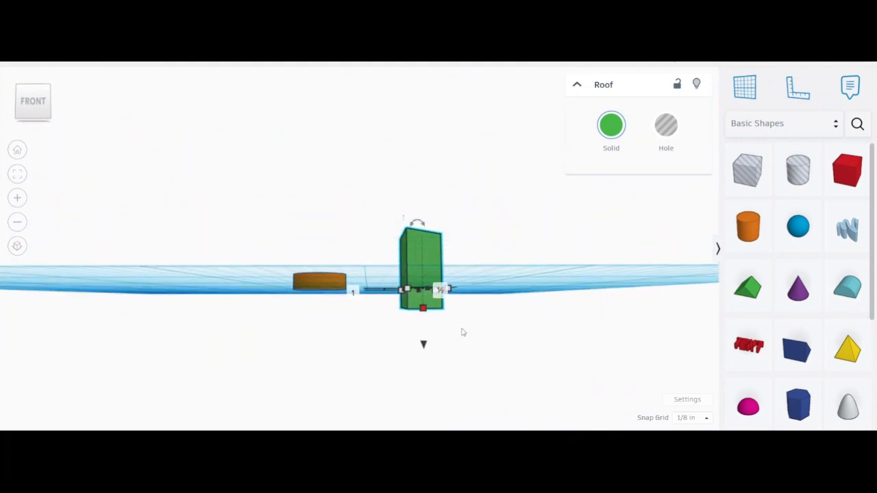
left_click_drag(424, 346, 423, 327)
right_click_drag(466, 317, 431, 278)
left_click(362, 331)
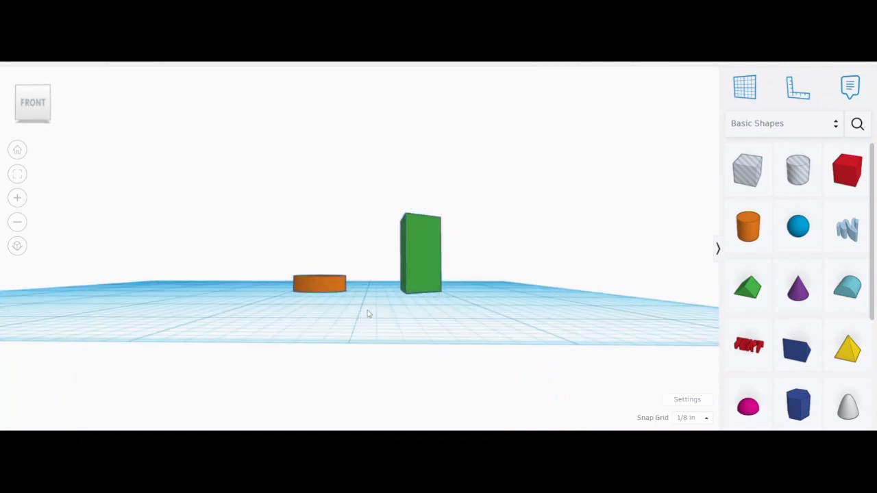
- Set the upright roof's height to 0.2 in
right_click_drag(369, 314, 310, 308)
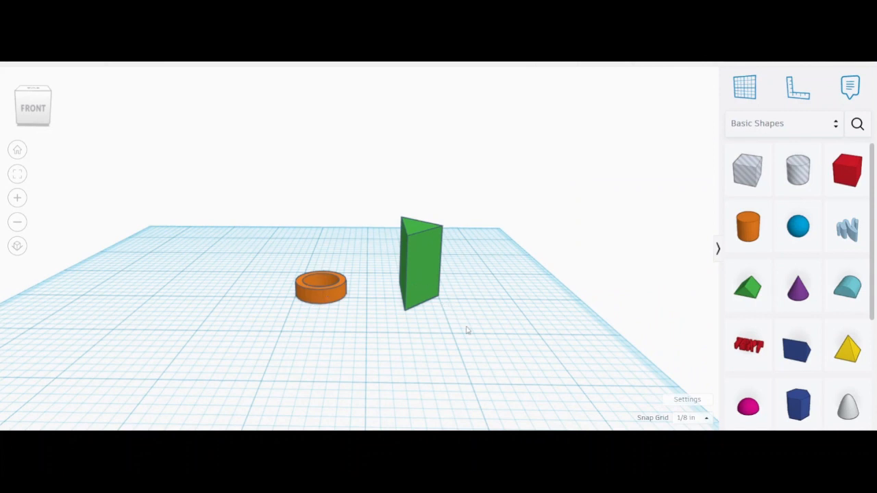
right_click_drag(466, 330, 360, 308)
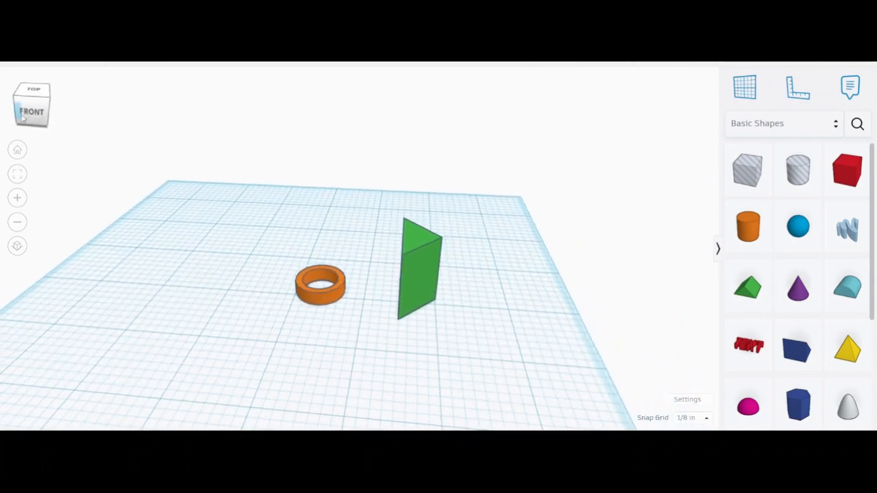
right_click_drag(521, 329, 426, 255)
left_click(427, 245)
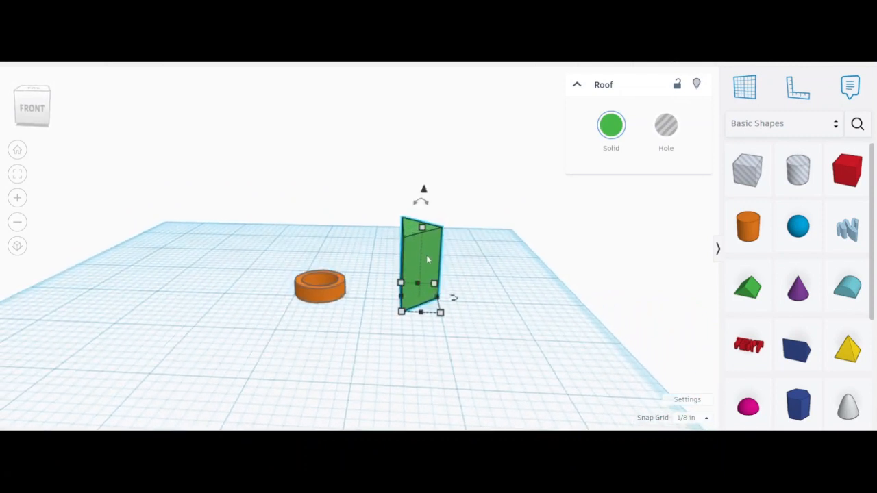
left_click_drag(420, 233, 421, 274)
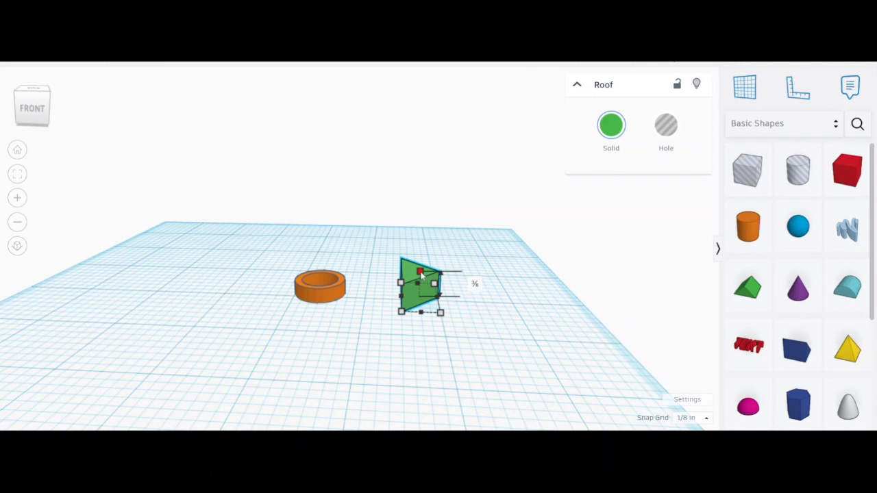
left_click(474, 284)
type("0.2")
key("Return")
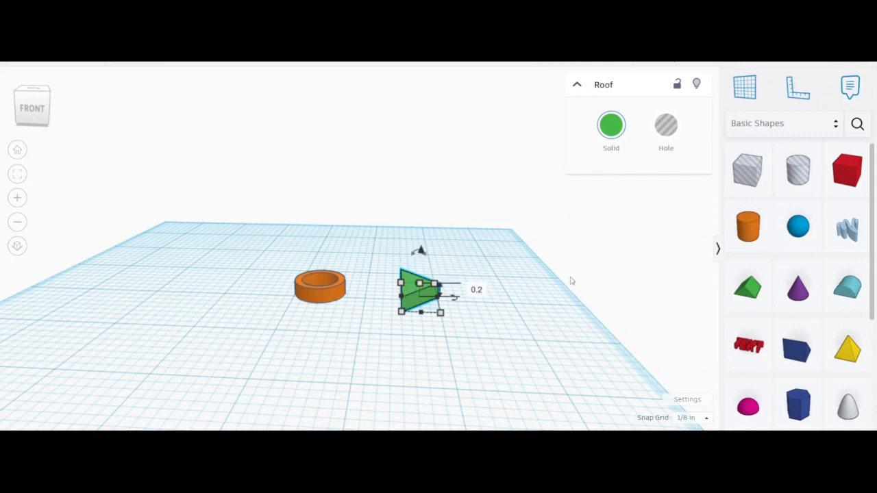
- Shrink the triangular roof's footprint, seen from above, to 1/4 in wide and 3/8 in long
left_click(37, 91)
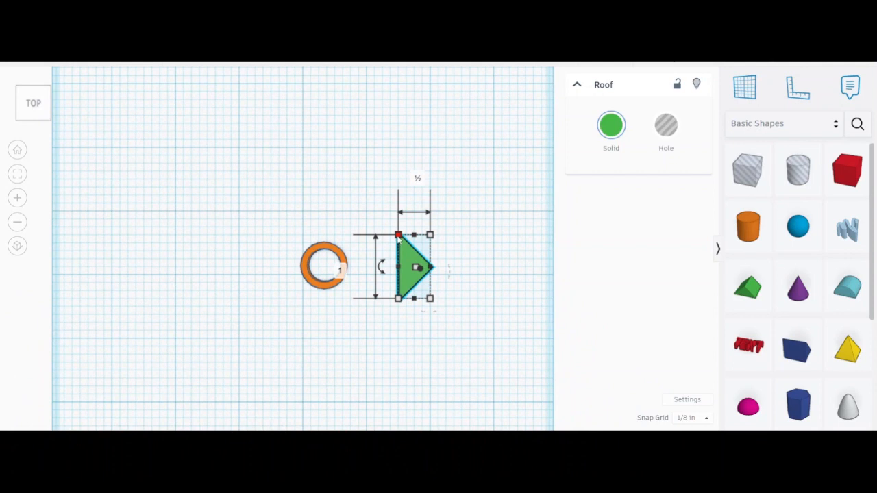
left_click_drag(399, 235, 416, 307)
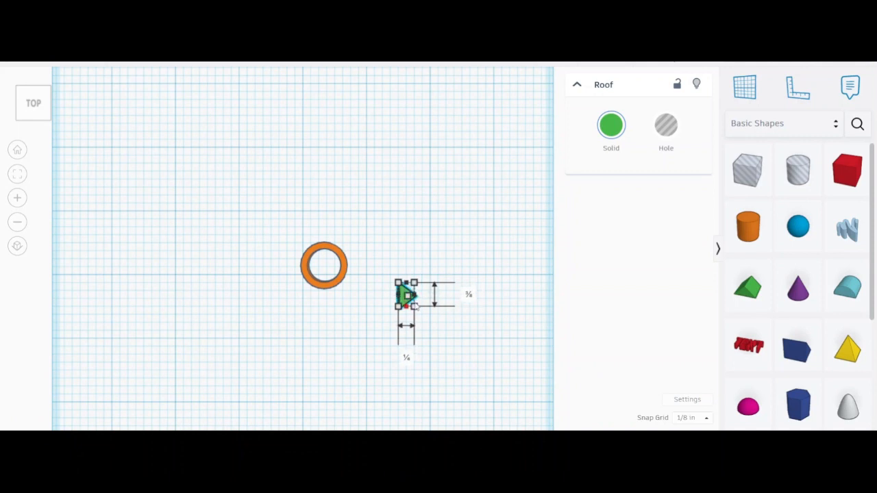
left_click(455, 349)
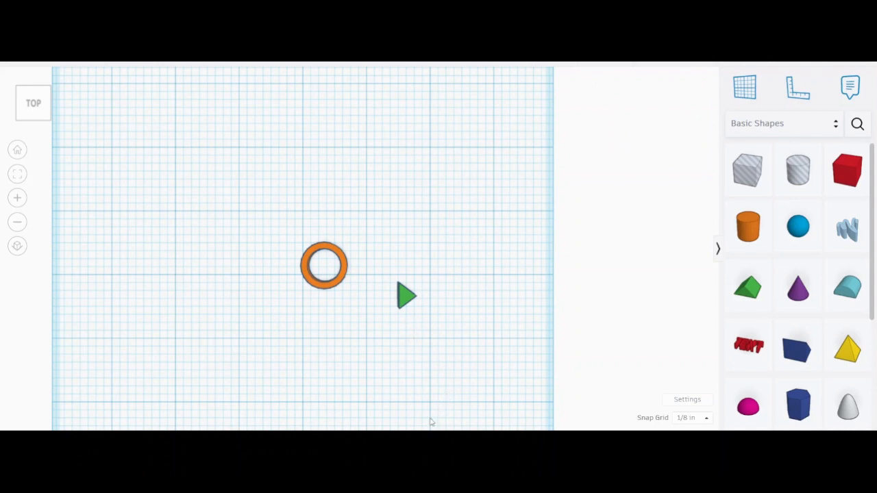
- Move the small triangular roof so its flat side overlaps the right edge of the tube ring
right_click_drag(427, 389, 418, 354)
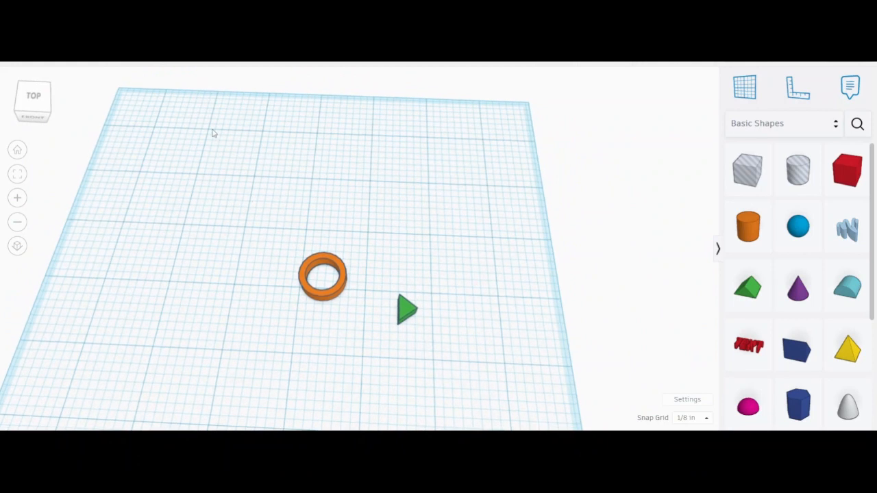
left_click(51, 100)
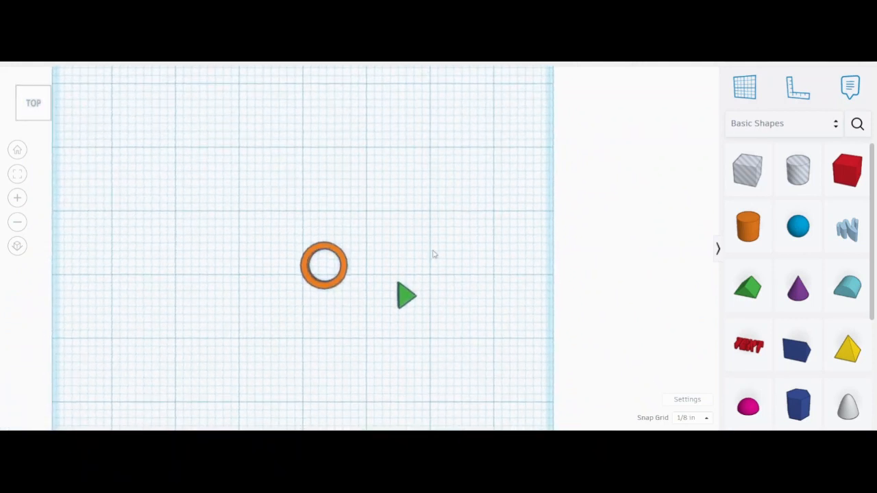
left_click_drag(410, 302, 357, 269)
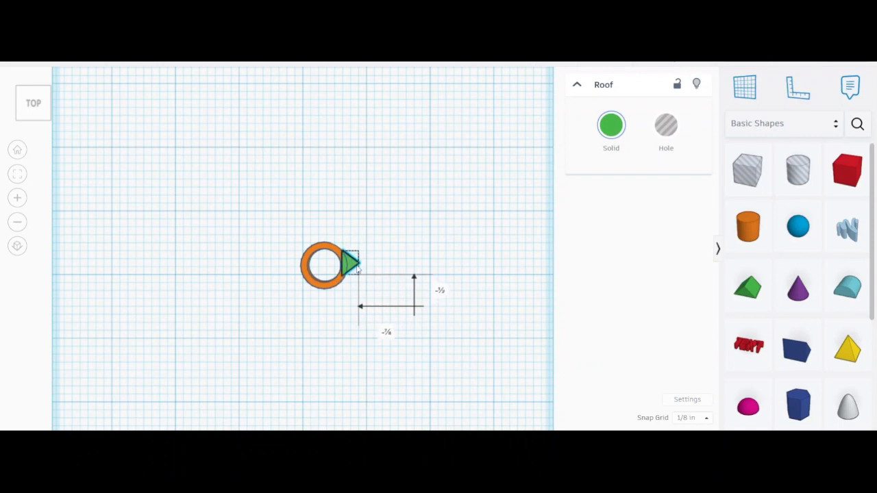
right_click_drag(353, 318, 419, 353)
scroll(318, 309, "up", 3)
left_click(425, 277)
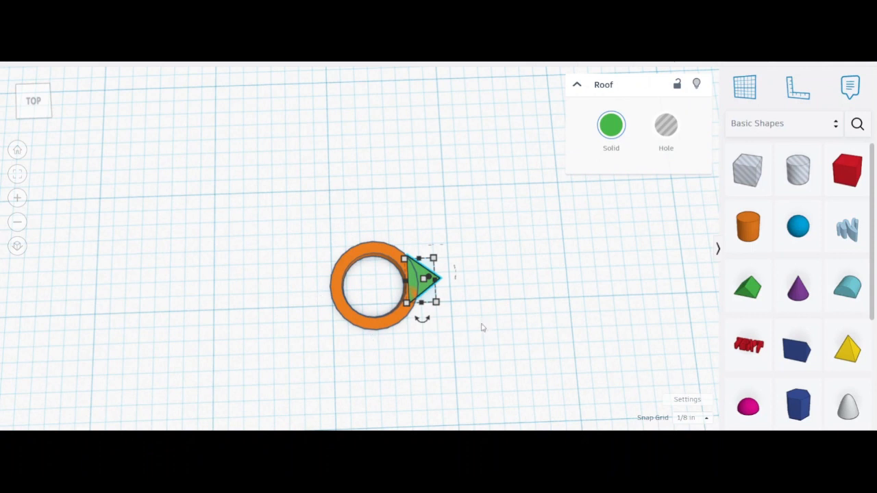
left_click(537, 286)
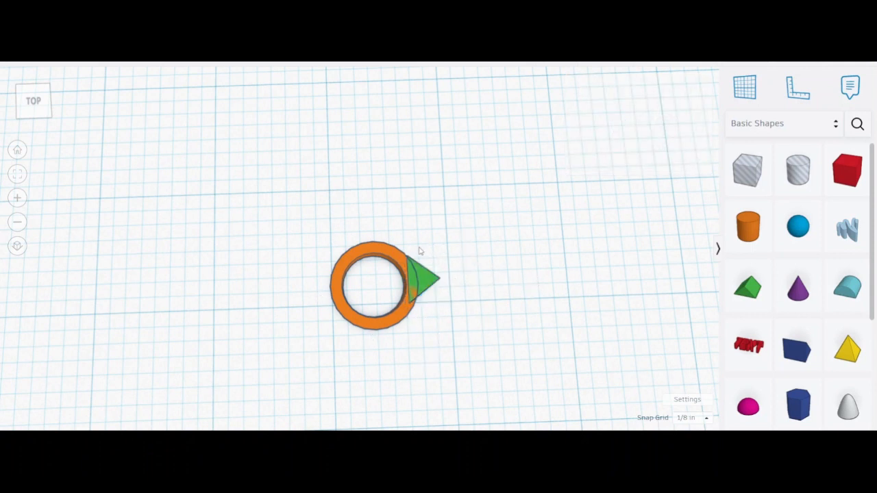
- Make two copies of the triangle, placing one above the ring and the other below it
left_click(427, 280)
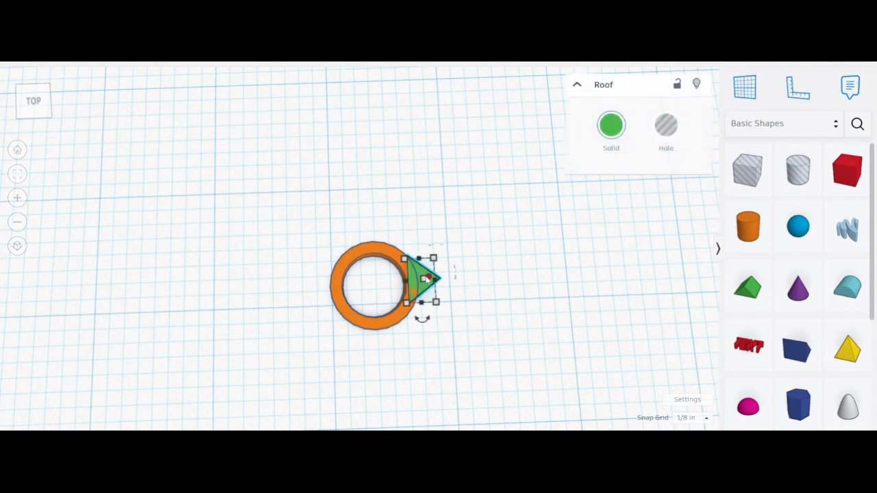
left_click(427, 279)
key("Right")
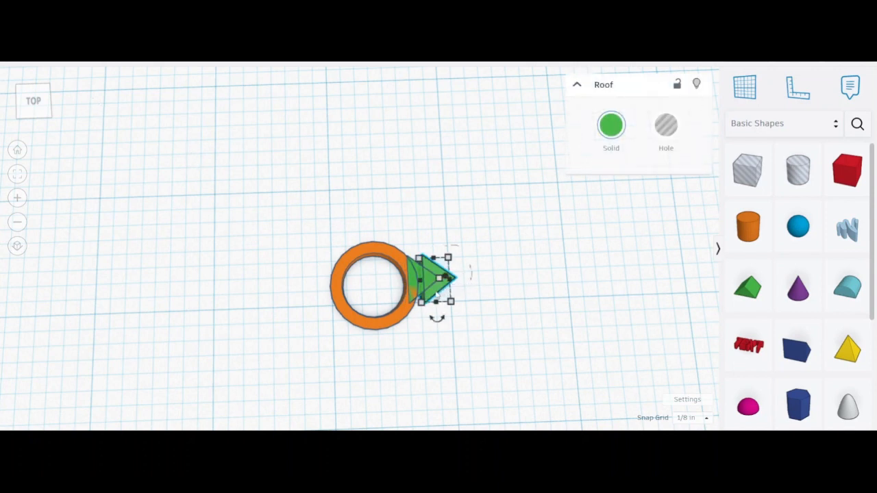
left_click_drag(436, 294, 374, 193)
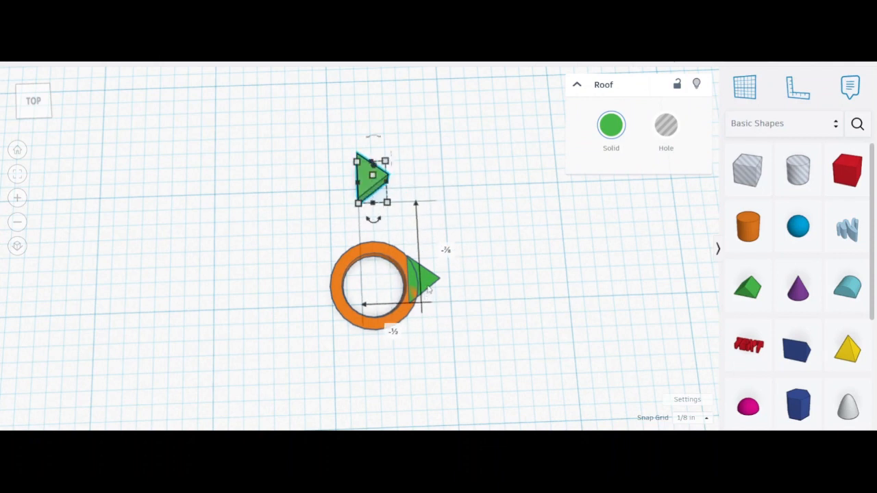
key("ctrl+d")
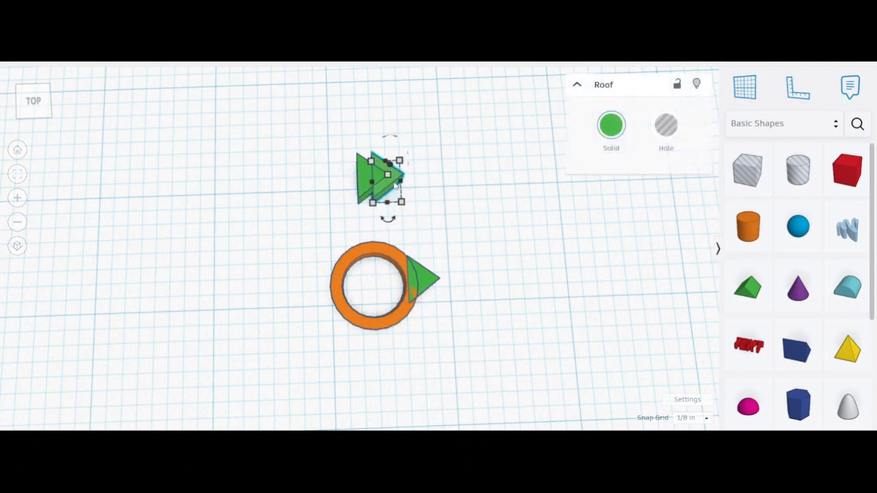
left_click_drag(384, 195, 403, 385)
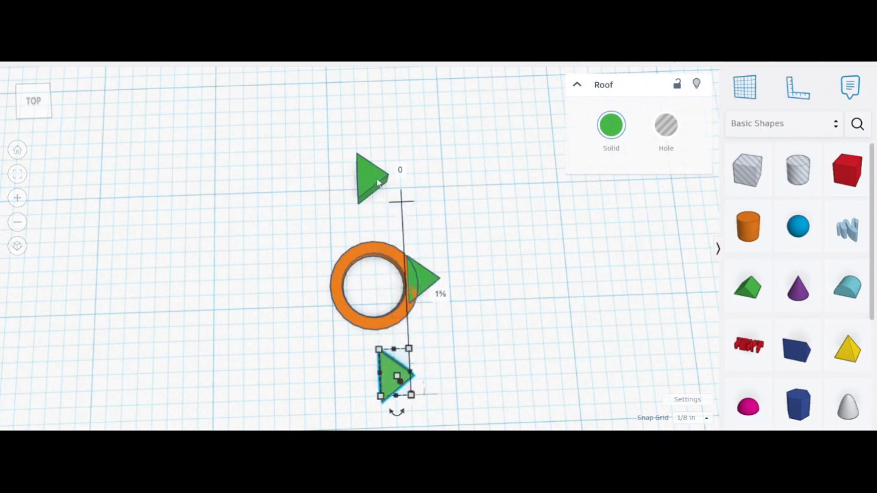
- Add another copy of the lower triangle, flip it to point left, and move the right-pointing one aside to the right
key("ctrl+v")
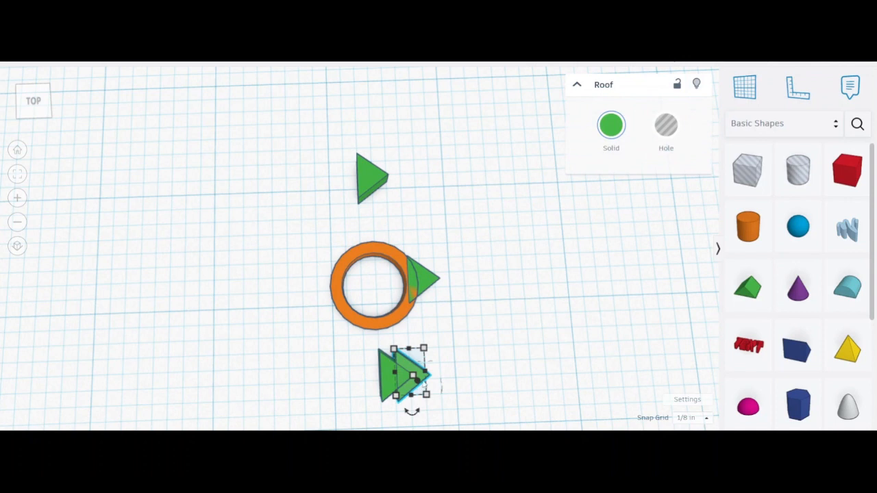
left_click_drag(422, 377, 393, 379)
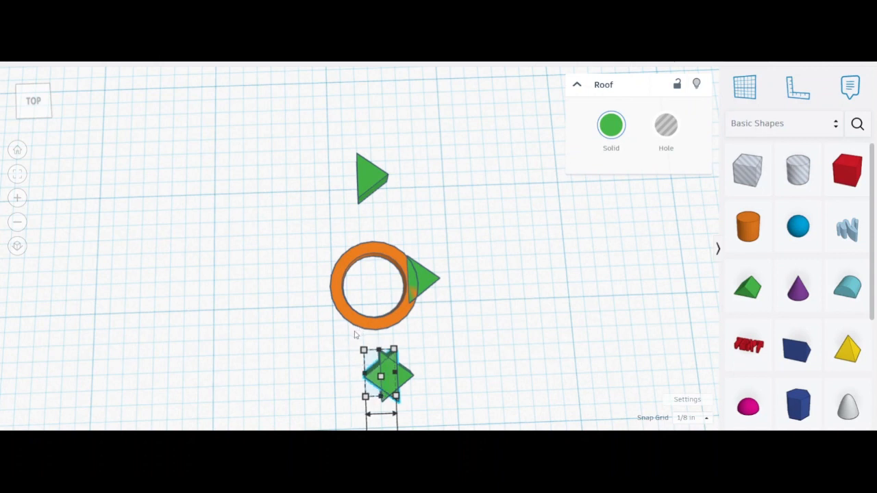
left_click(415, 379)
left_click_drag(388, 380, 425, 364)
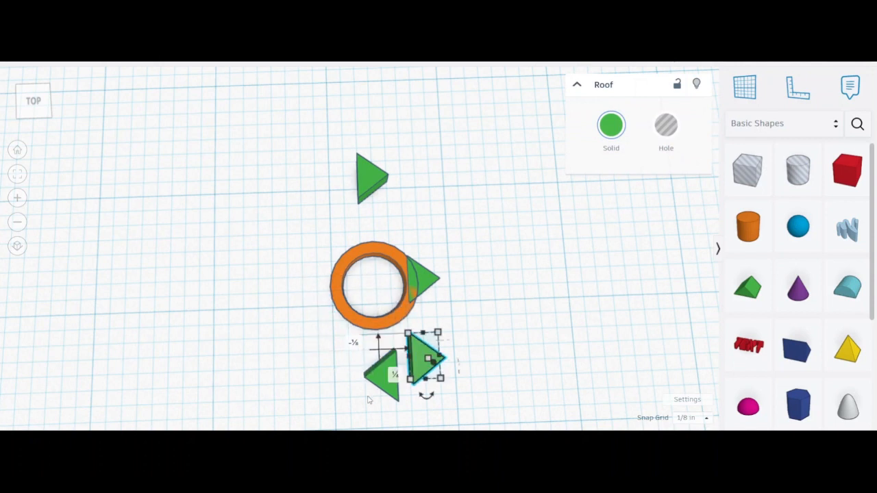
- Move the left-pointing triangle so its flat side meets the left edge of the ring
left_click_drag(377, 385, 330, 286)
scroll(332, 313, "up", 8)
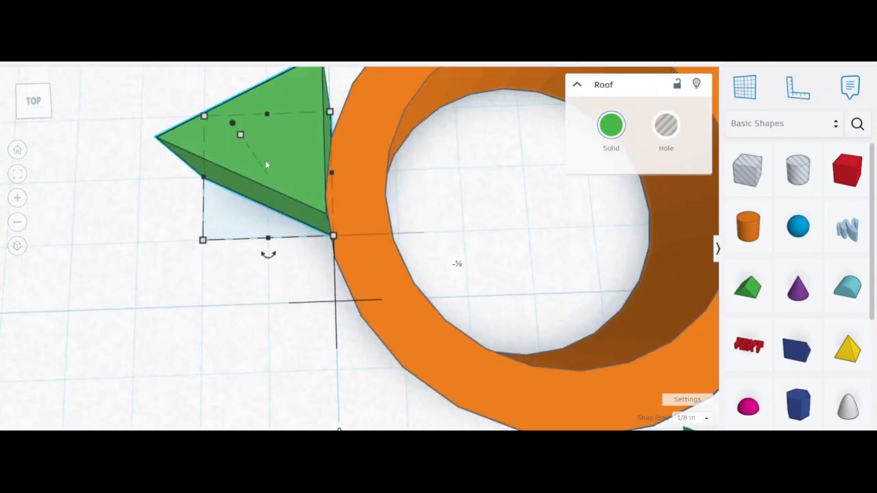
left_click_drag(293, 186, 314, 202)
scroll(569, 261, "down", 5)
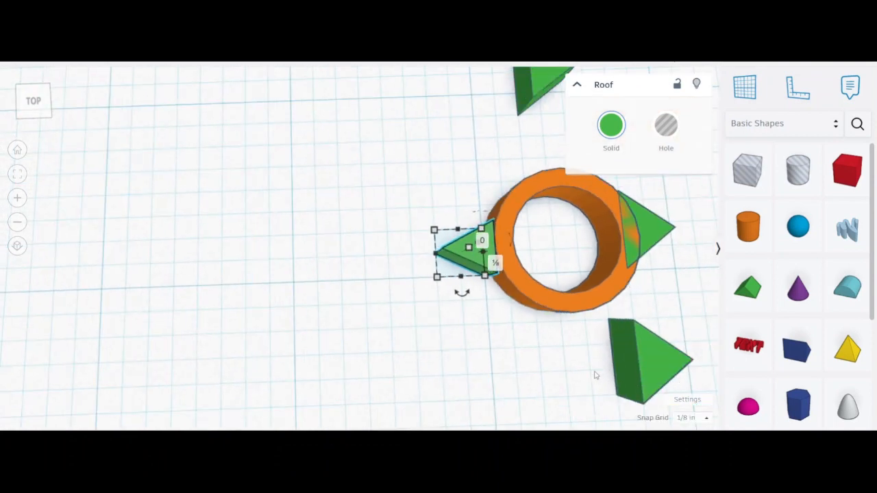
- Rotate the triangle below the ring by 90° to point away from it and move its flat side onto the ring's lower edge
left_click(32, 100)
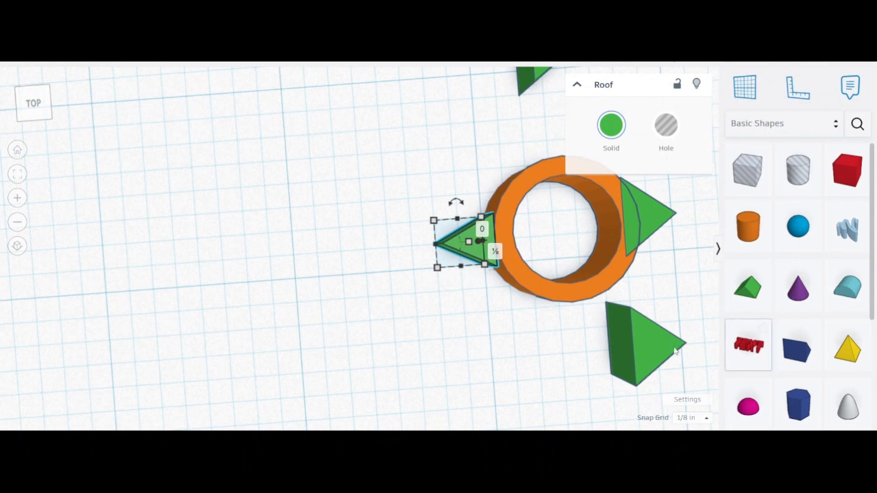
scroll(658, 329, "down", 3)
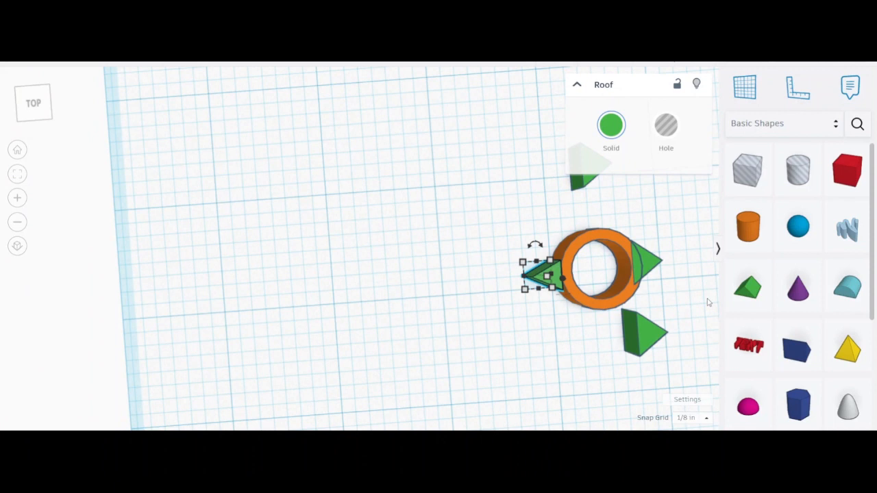
middle_click_drag(708, 302, 496, 288)
left_click(435, 324)
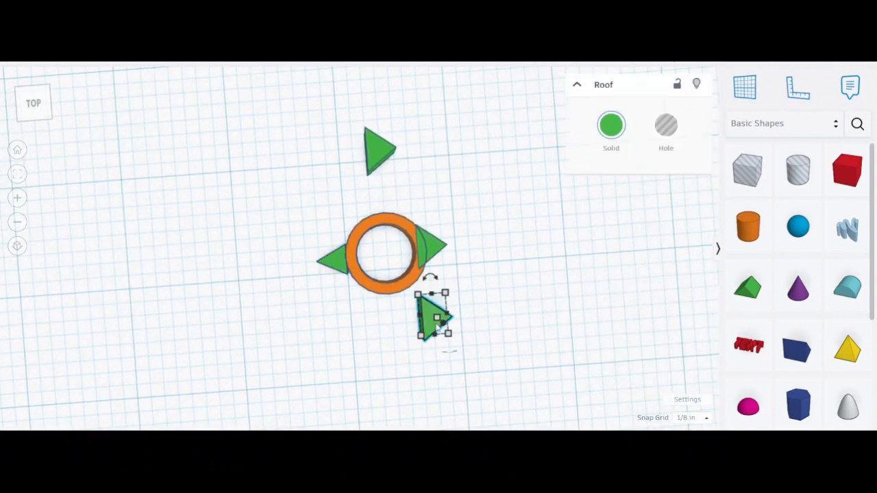
left_click_drag(432, 279, 469, 312)
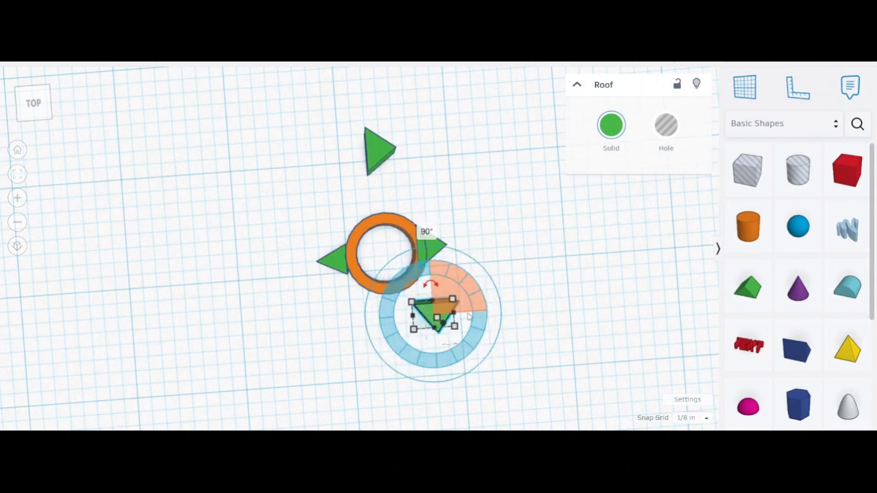
left_click(588, 310)
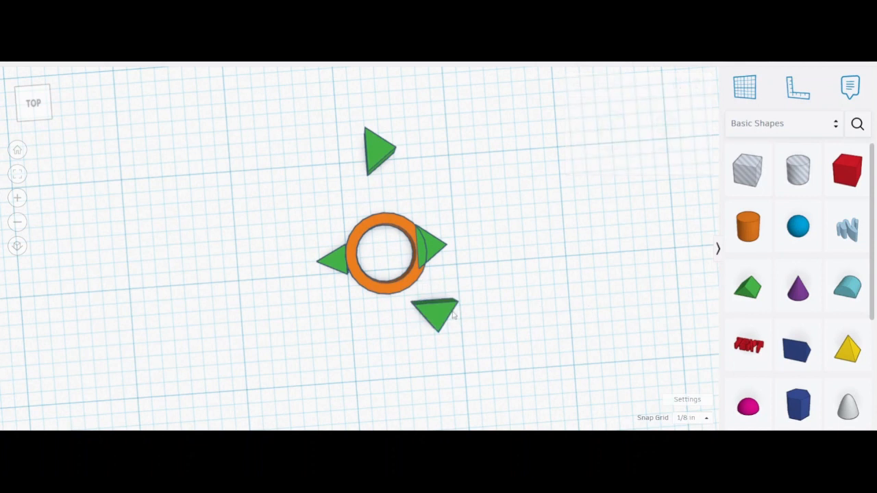
left_click_drag(446, 316, 398, 301)
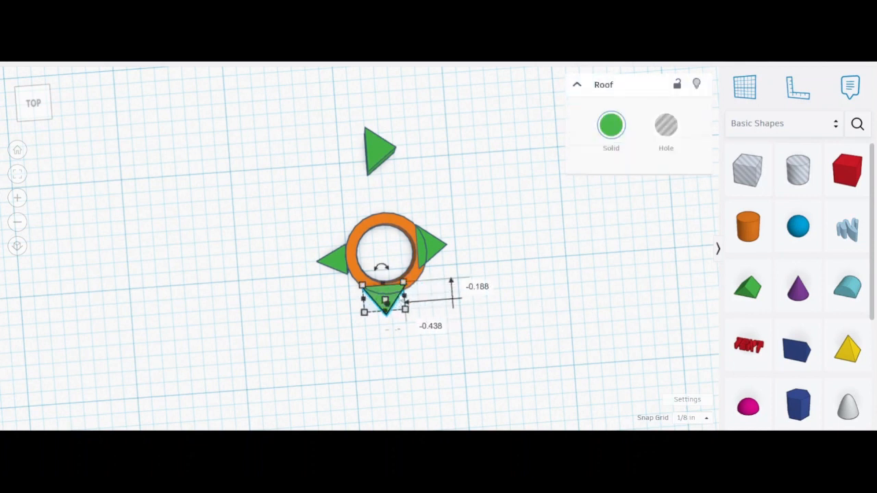
- Rotate the triangle above the ring to point away from it and set its height to 0.2 in
left_click(380, 161)
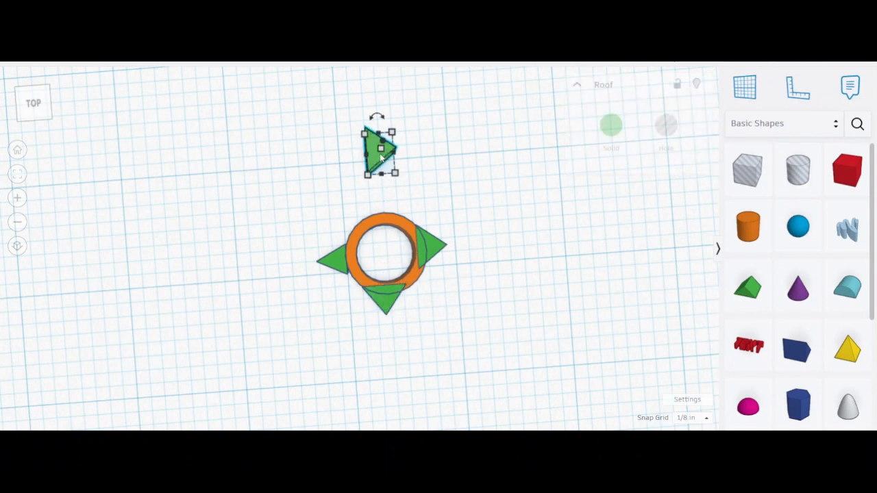
mouse_move(383, 122)
left_click_drag(382, 120, 384, 175)
mouse_move(385, 175)
left_mouse_down()
mouse_move(389, 169)
mouse_move(390, 177)
left_mouse_up()
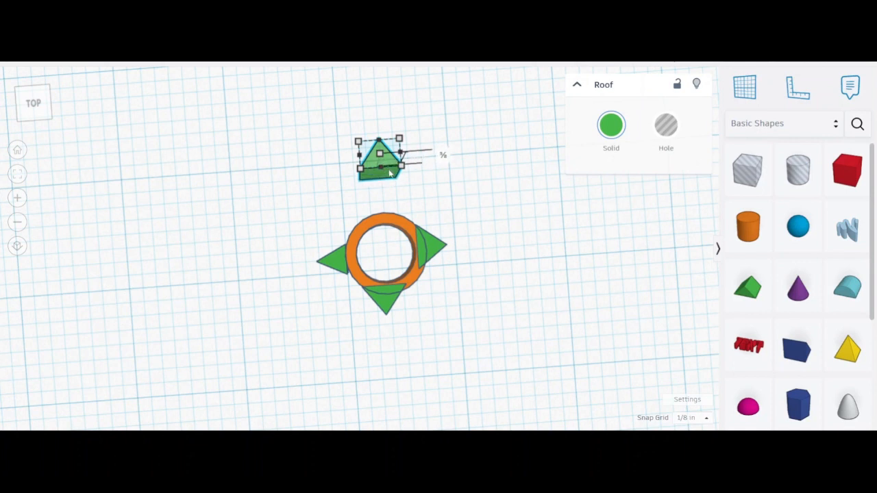
left_click(444, 155)
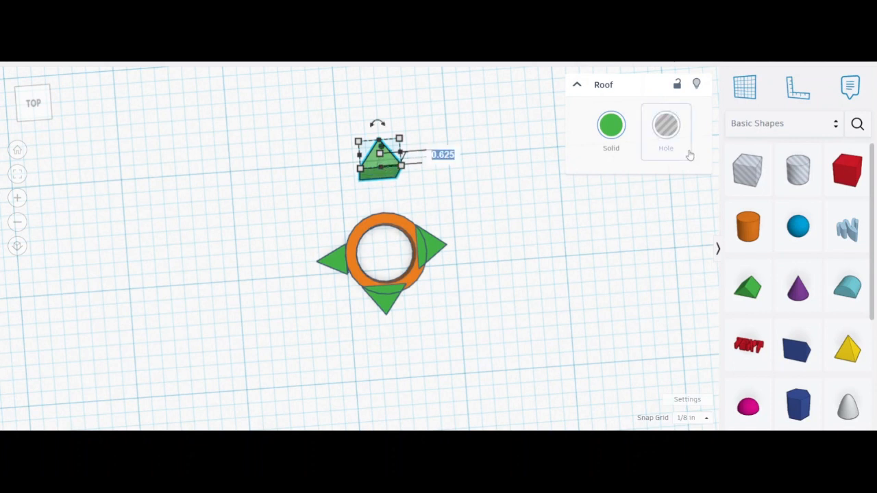
type("0.2")
key("Return")
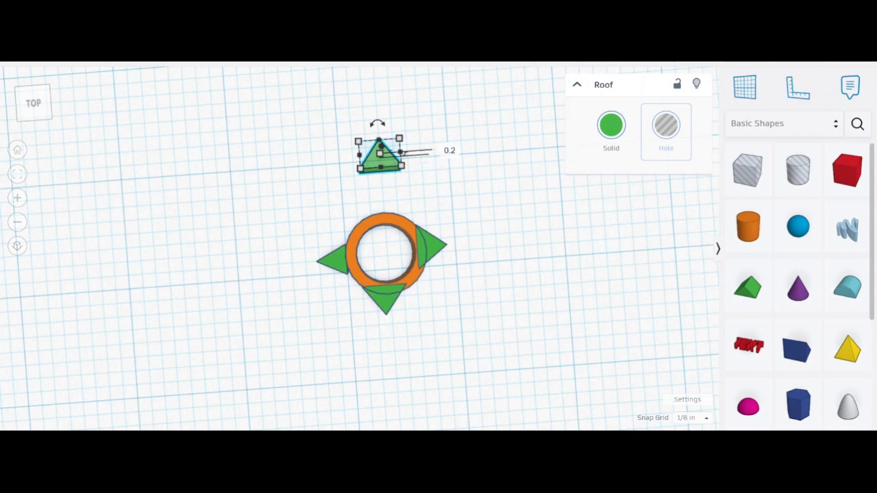
left_click(519, 233)
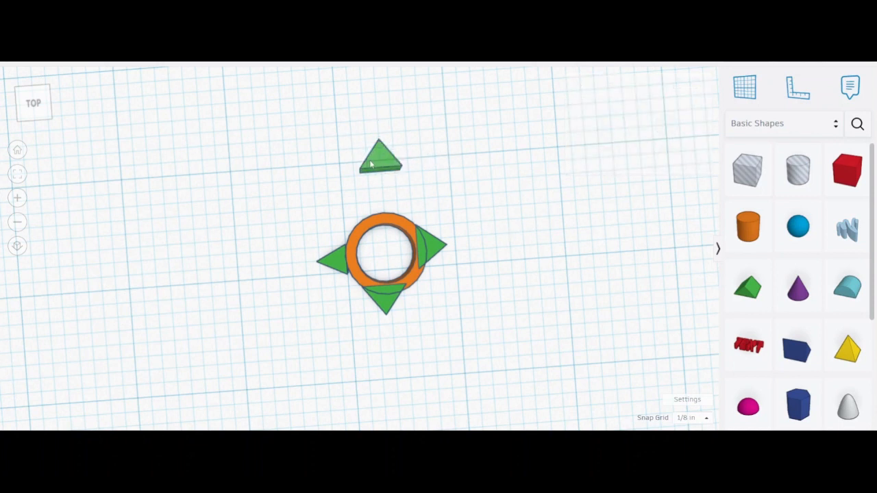
- Move the triangle above down to the ring's upper edge and raise it to rest on the workplane at 0
left_click_drag(379, 161, 374, 206)
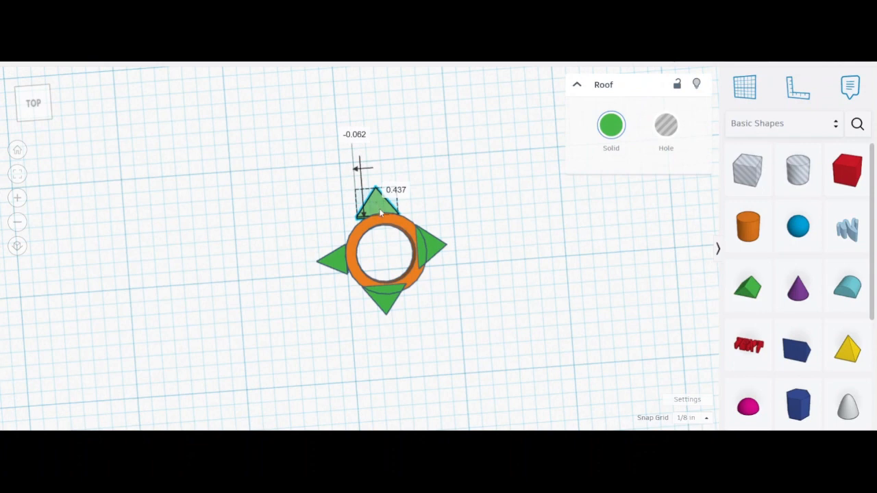
left_click_drag(382, 215, 382, 212)
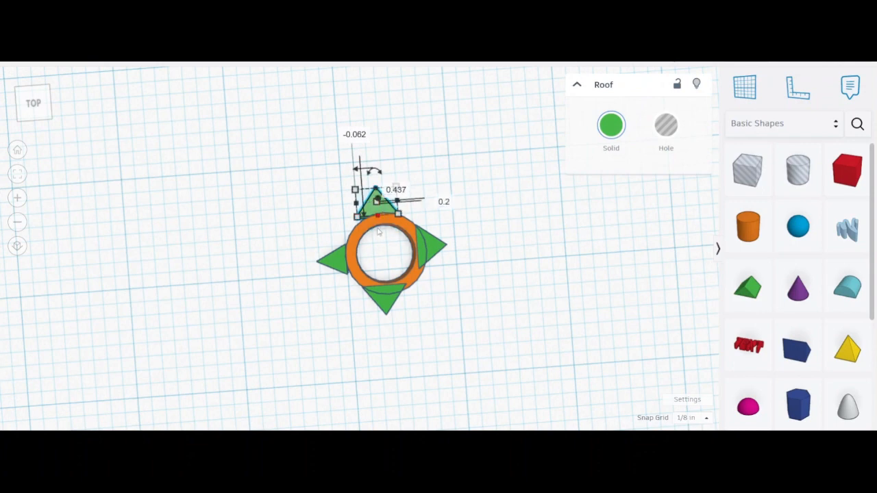
right_click_drag(315, 342, 460, 300)
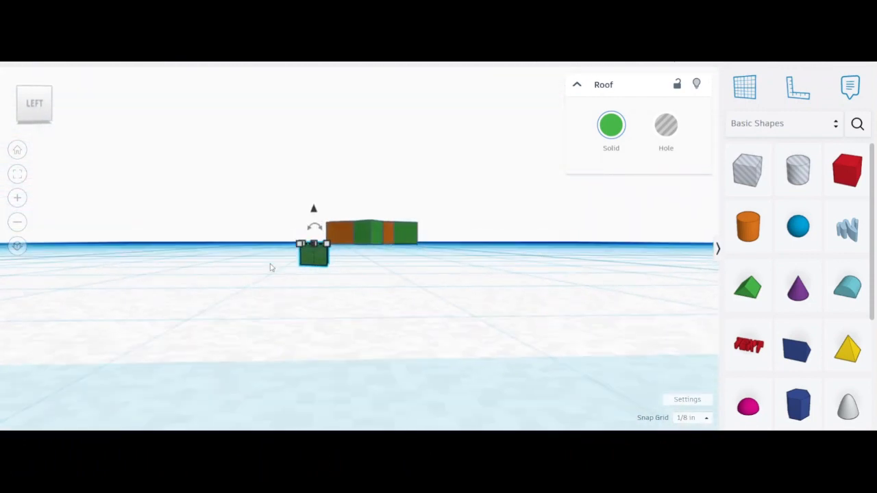
left_click_drag(314, 214, 322, 198)
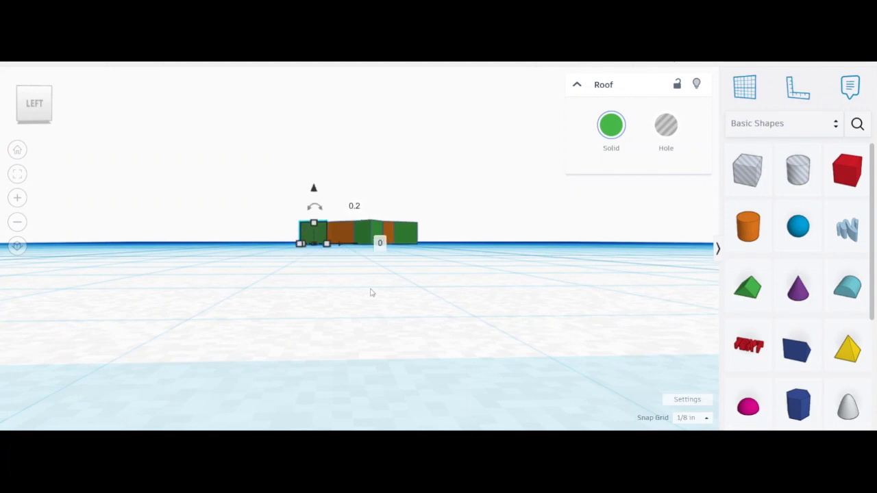
left_click(403, 294)
- Resize the three larger triangles around the ring to 1/4 in by 1/4 in each
right_click_drag(404, 294, 362, 398)
left_click(322, 233)
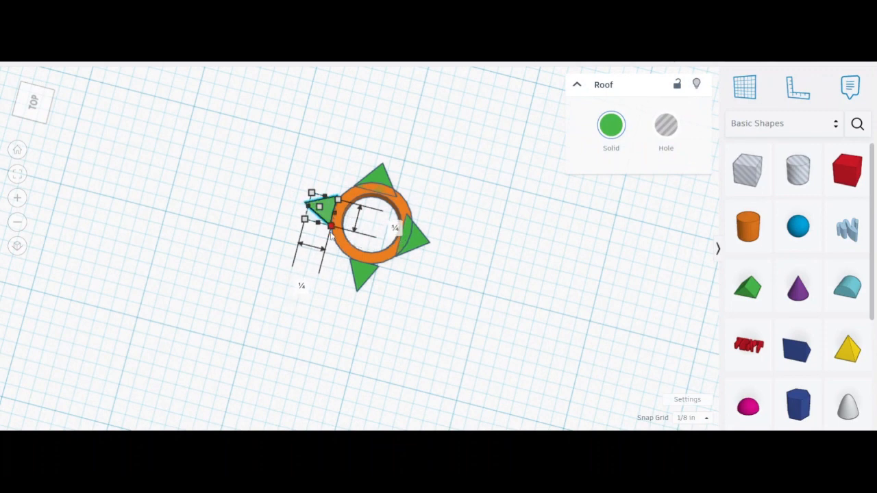
left_click(385, 178)
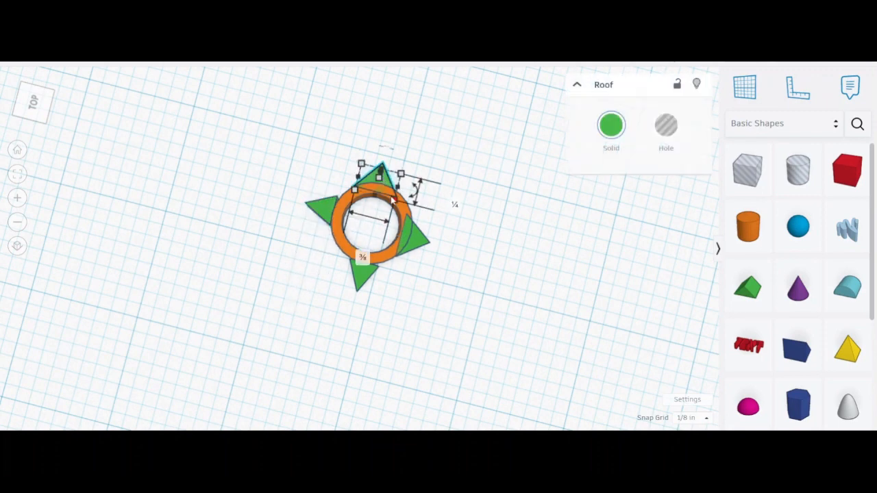
left_click_drag(393, 200, 377, 190)
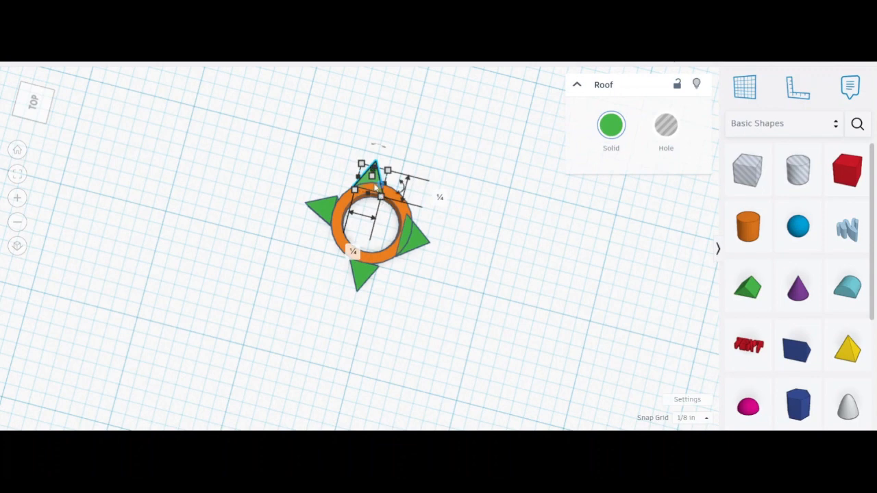
left_click(442, 229)
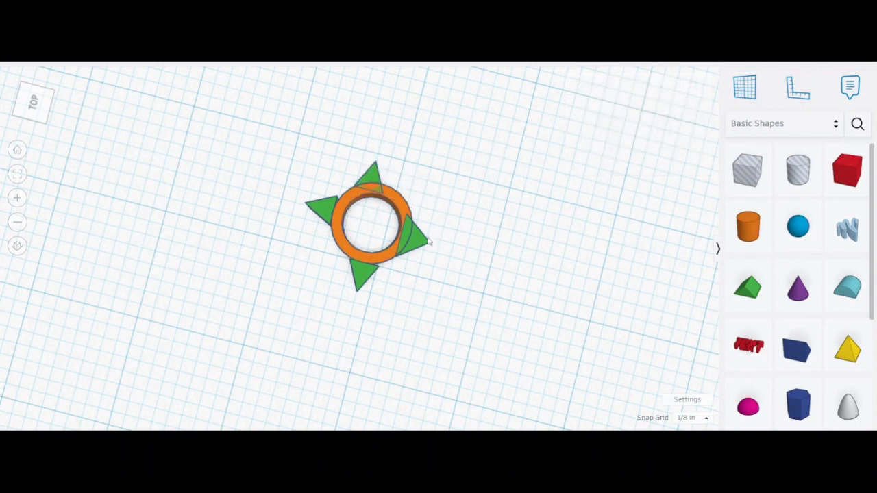
left_click(420, 239)
left_click_drag(405, 216, 403, 227)
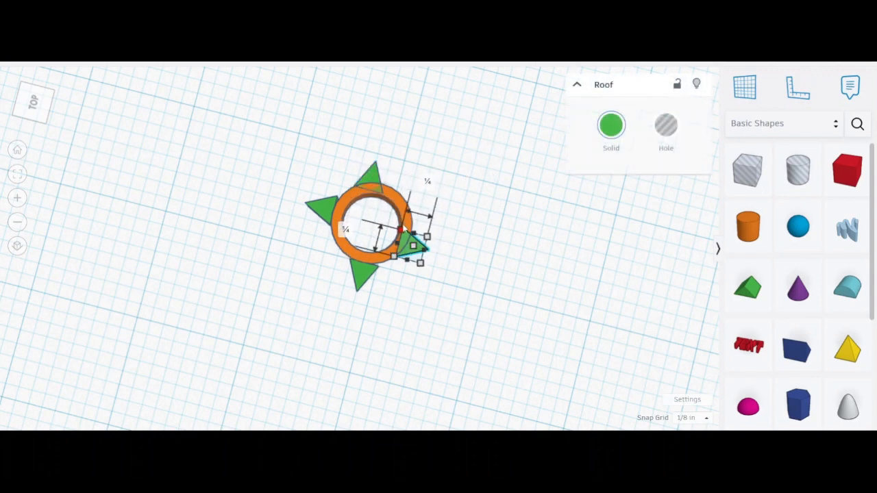
left_click(484, 295)
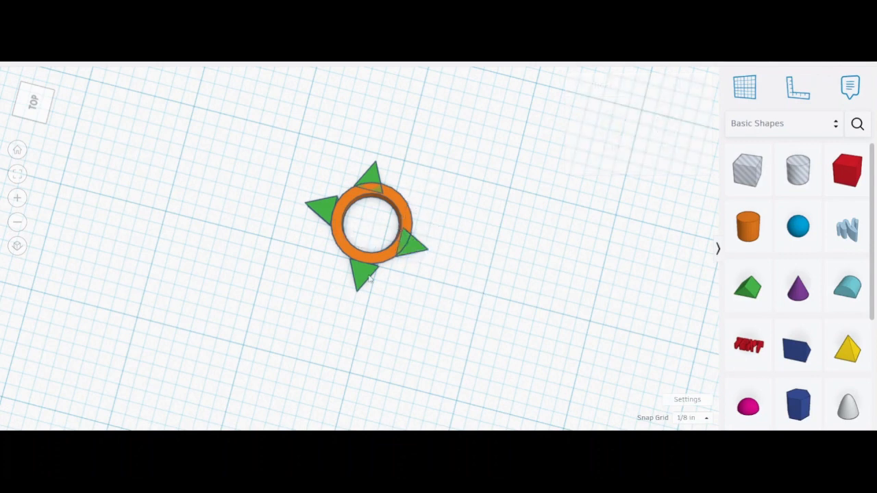
- Shift the lower triangle sideways by 1/8 in and reposition the right and upper triangles along the ring's edge
left_click_drag(364, 274, 344, 266)
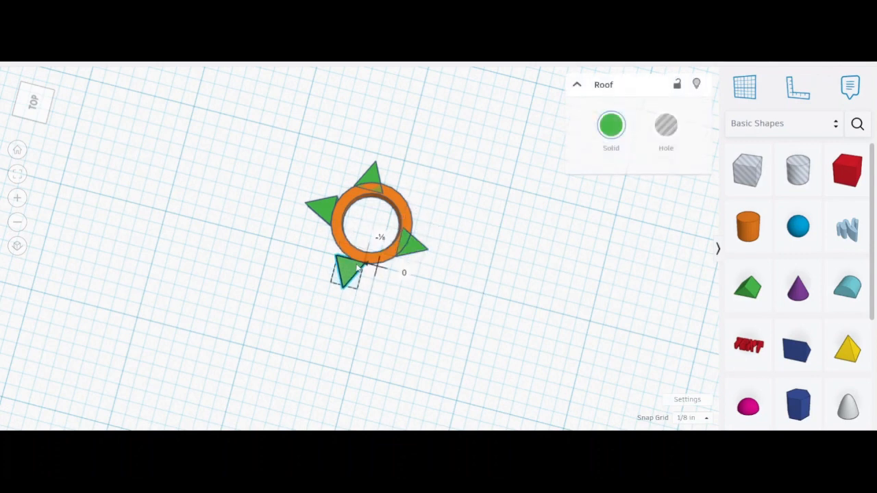
left_click(424, 247)
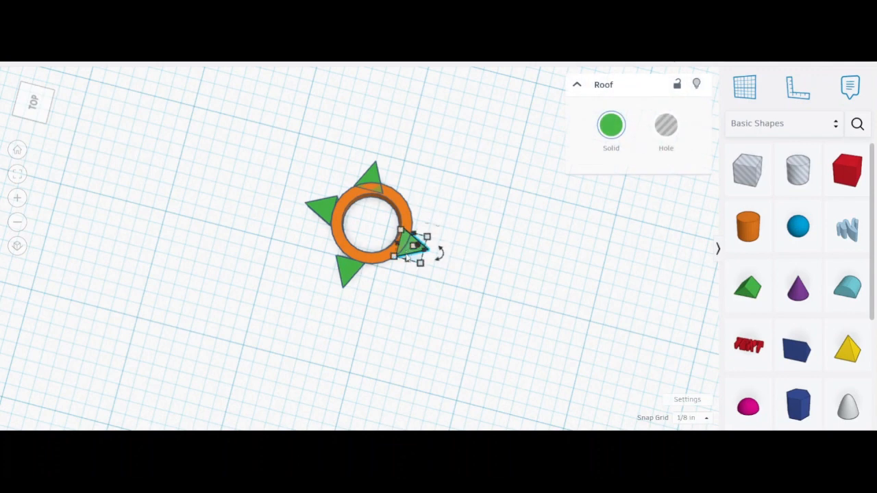
left_click_drag(408, 253, 411, 244)
left_click_drag(373, 173, 385, 176)
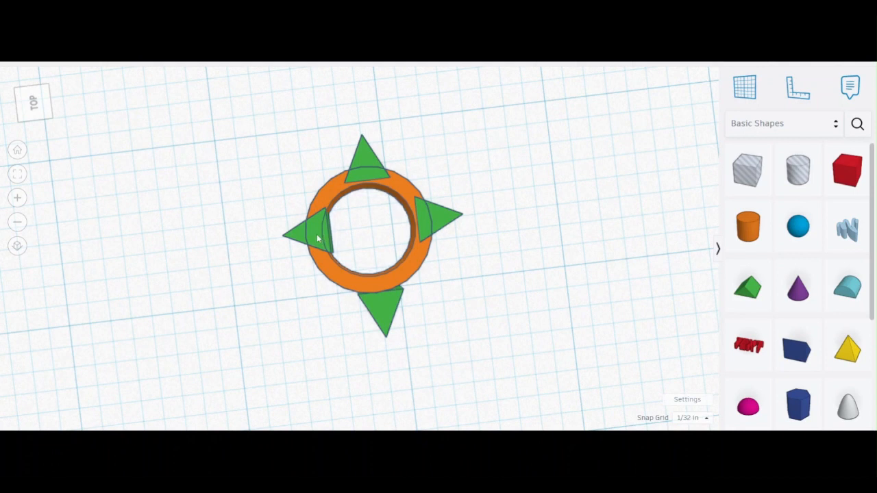
- Nudge the left triangle outward and the lower triangle into the ring so the points are evenly placed, using the 1/32 in snap grid
left_click_drag(316, 234, 309, 238)
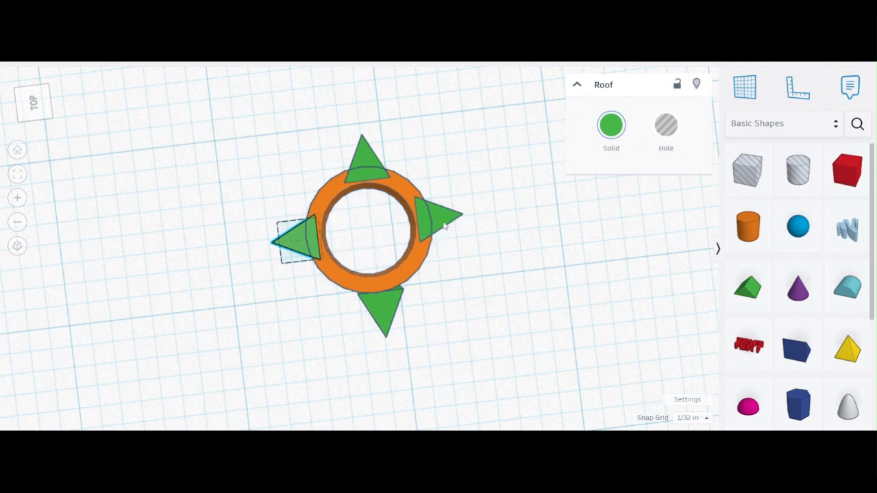
left_click_drag(446, 225, 447, 218)
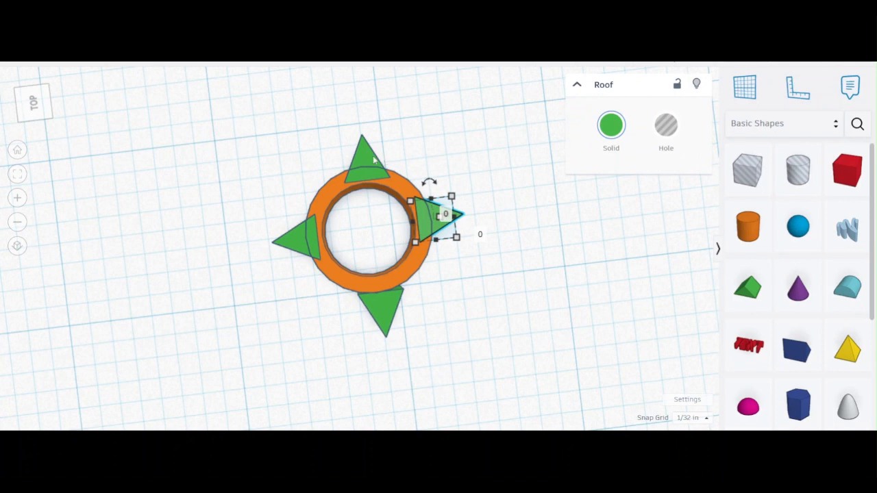
left_click_drag(386, 320, 381, 314)
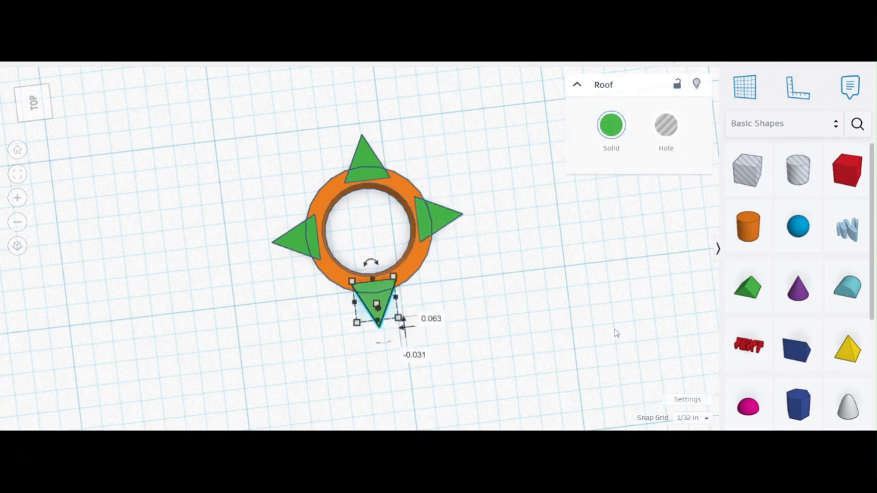
left_click(706, 420)
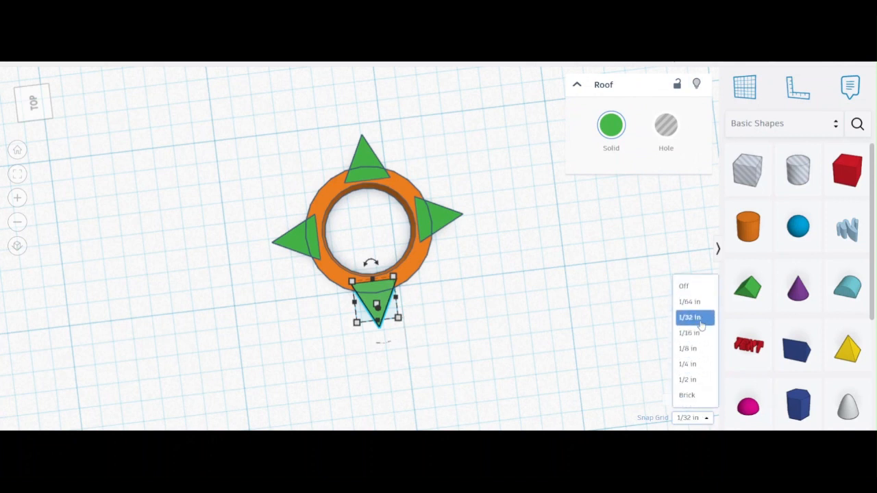
left_click(505, 293)
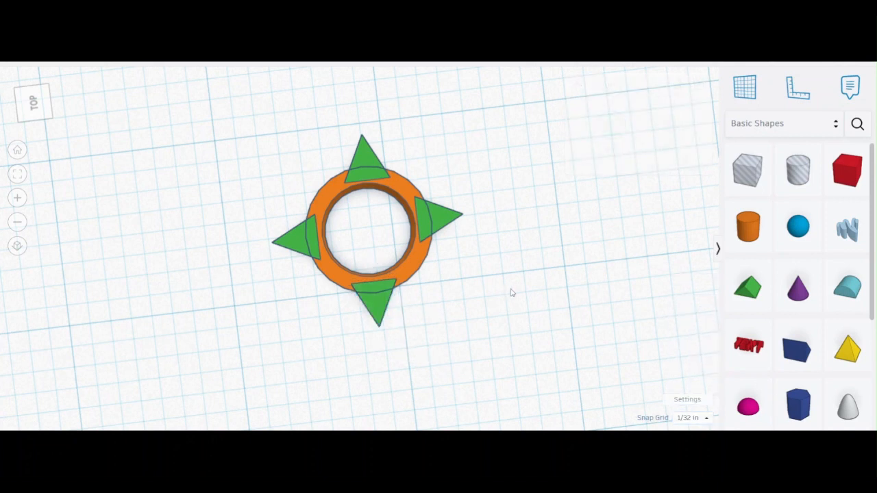
- Select the ring and all four triangles and group them into one solid shape
right_click_drag(520, 303, 491, 253)
mouse_move(517, 319)
right_mouse_down()
mouse_move(514, 297)
mouse_move(519, 329)
right_mouse_up()
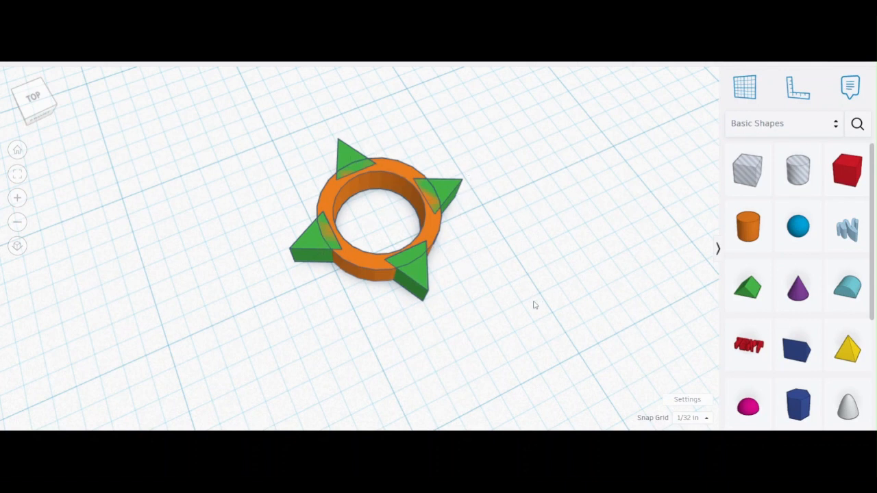
left_click_drag(530, 356, 263, 122)
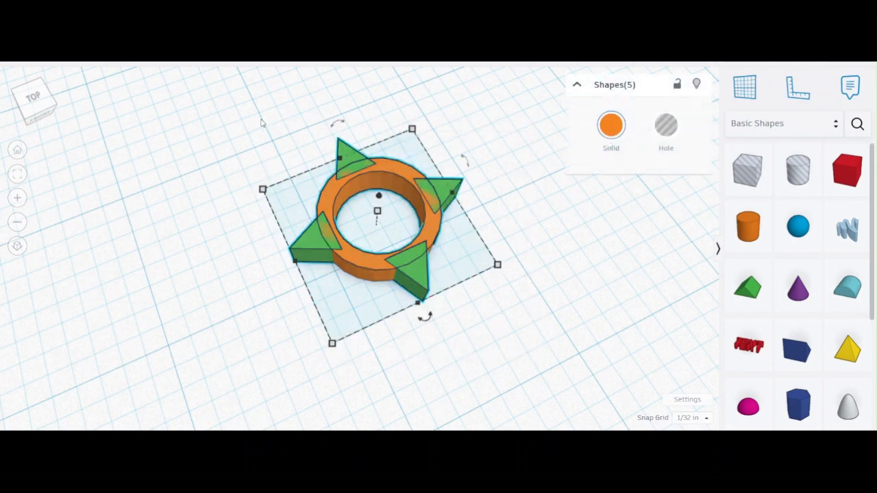
left_click(597, 61)
left_click(570, 292)
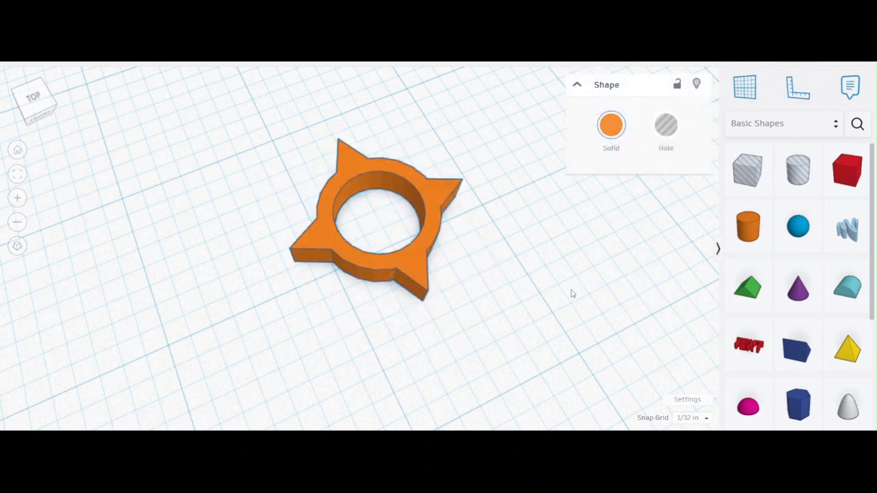
- Export everything in the design as an STL file for 3D printing
right_click_drag(498, 259, 456, 204)
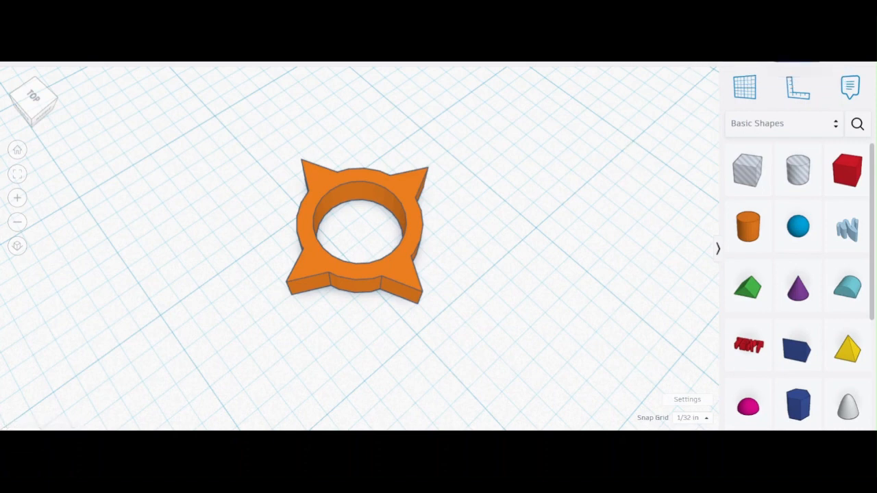
left_click(798, 61)
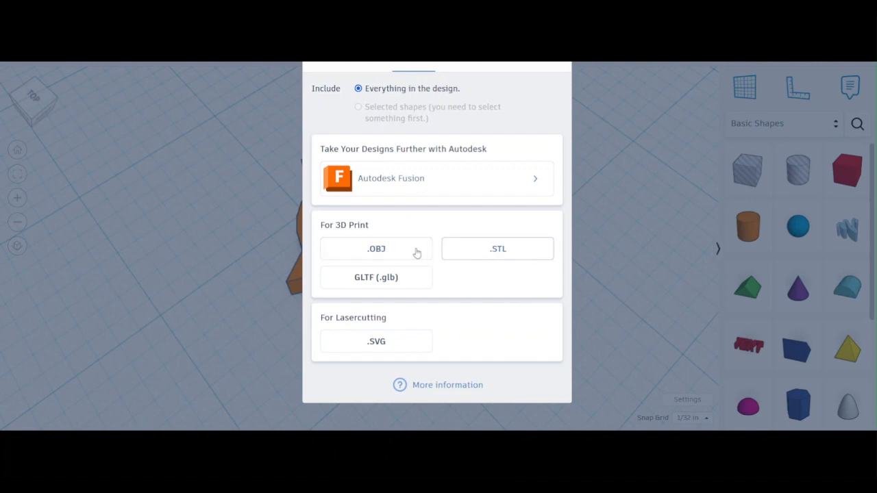
left_click(498, 249)
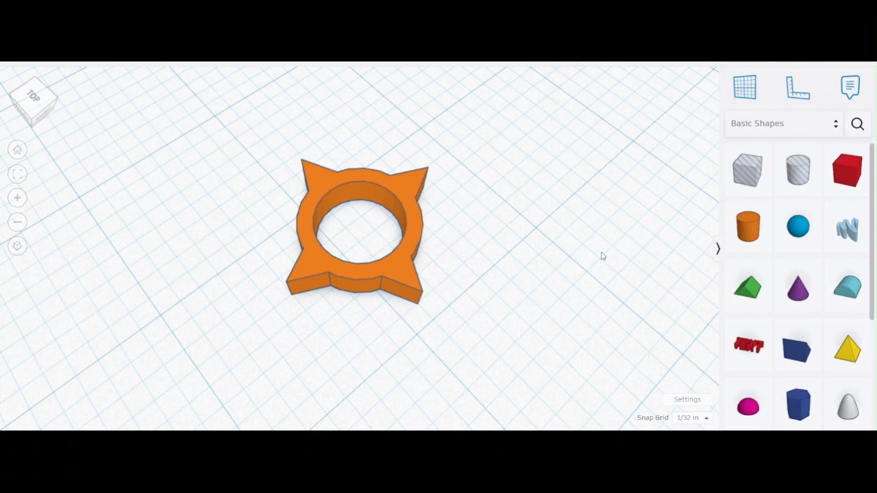
right_click_drag(602, 261, 498, 237)
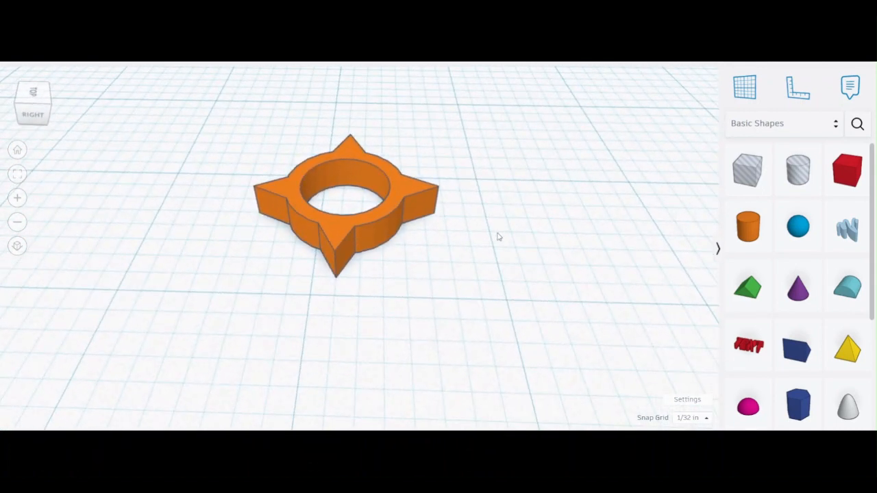